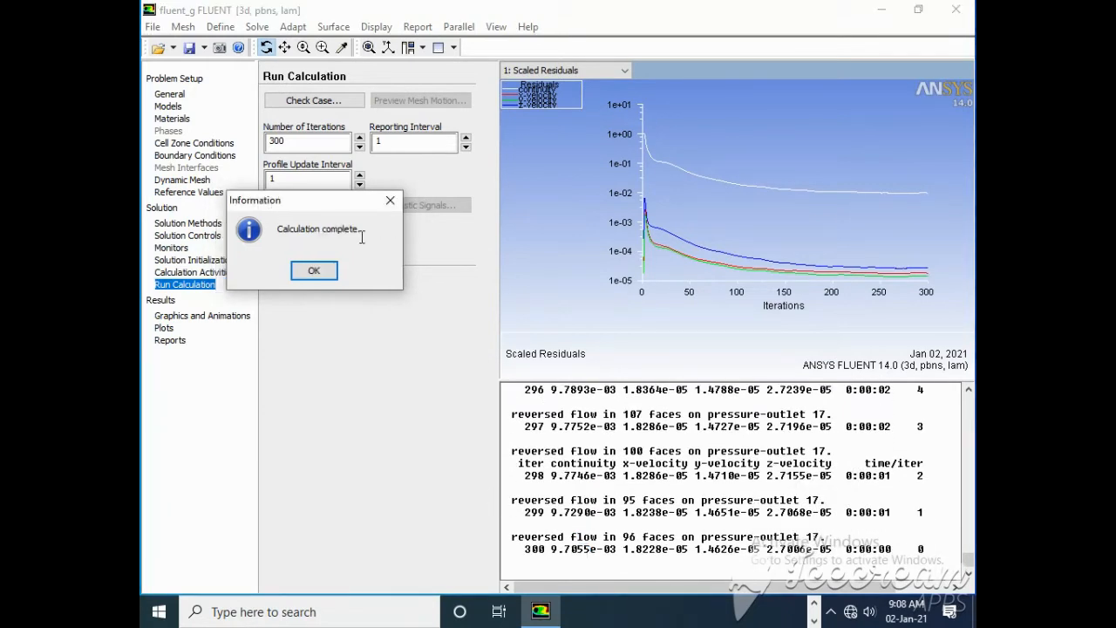
# Dismiss the calculation notice and write the case and data files as fluent_gsf2_Re100 in the New-Project folder
pyautogui.click(314, 270)
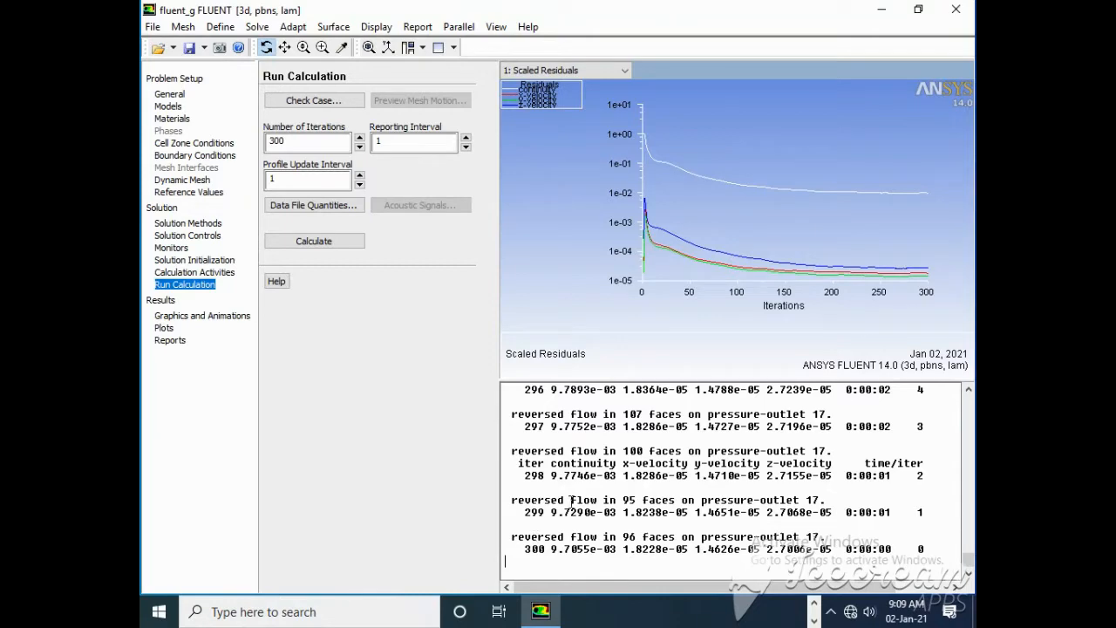
pyautogui.click(155, 29)
pyautogui.moveTo(188, 64)
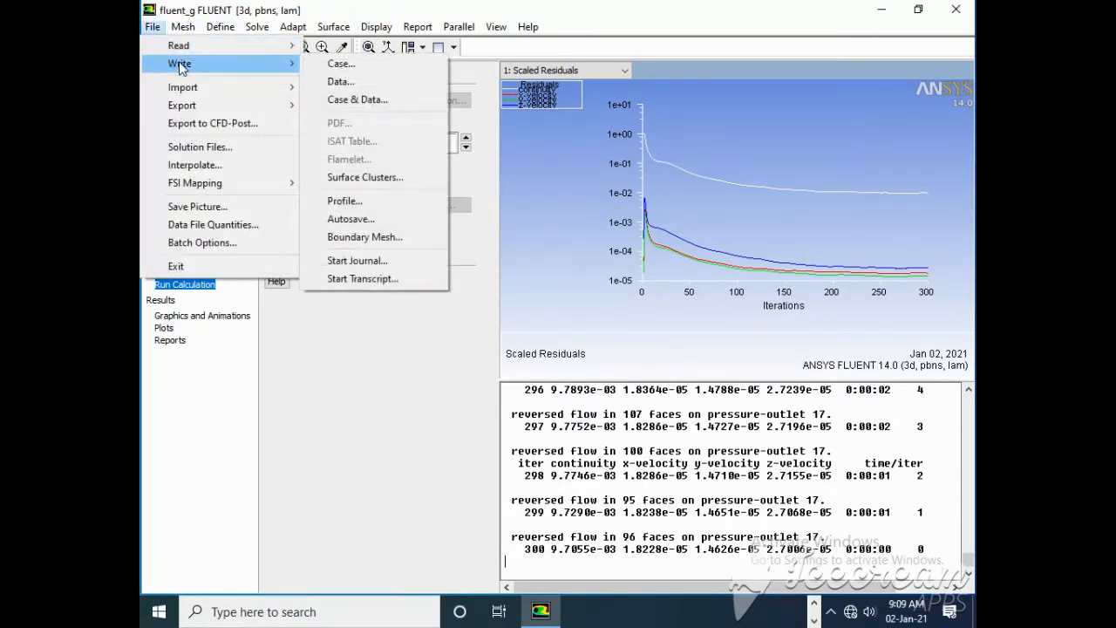
pyautogui.click(359, 99)
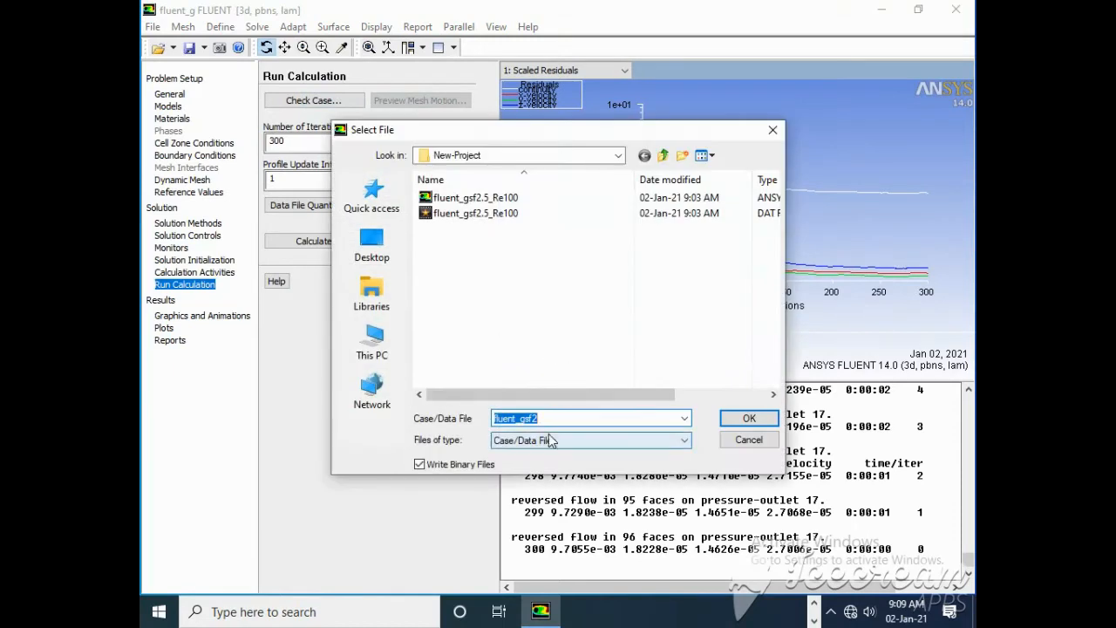
pyautogui.click(550, 419)
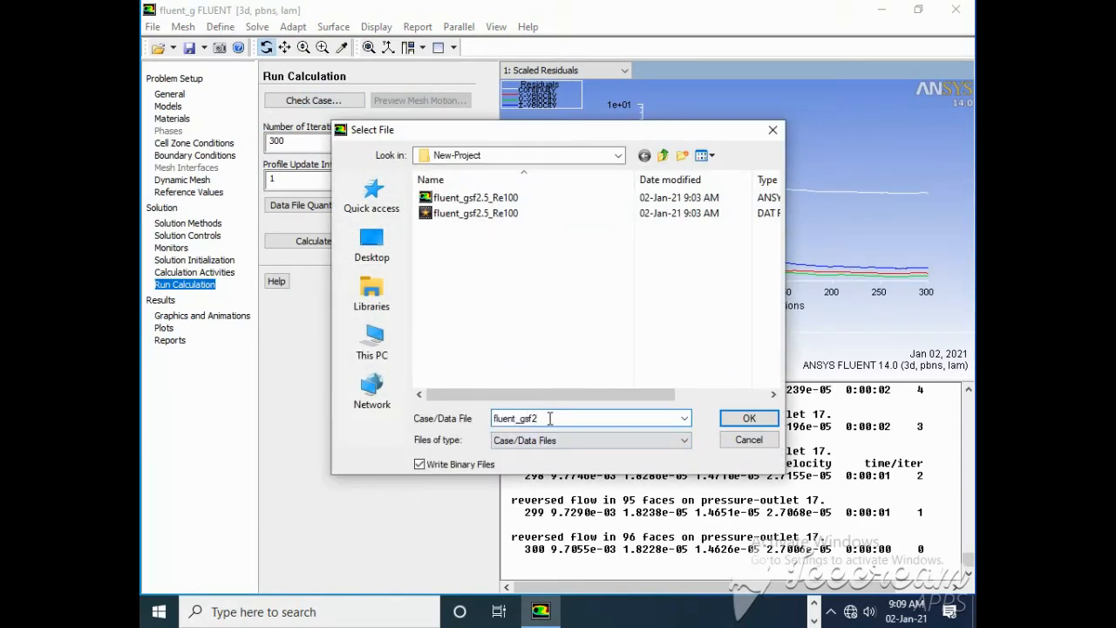
pyautogui.write('_Re100')
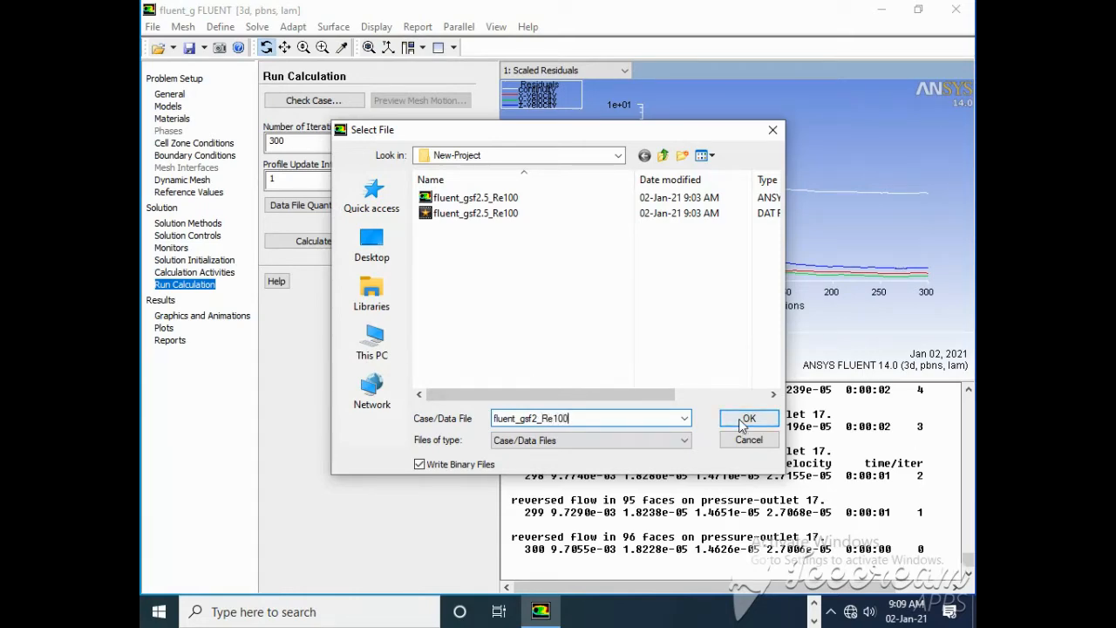
pyautogui.click(743, 419)
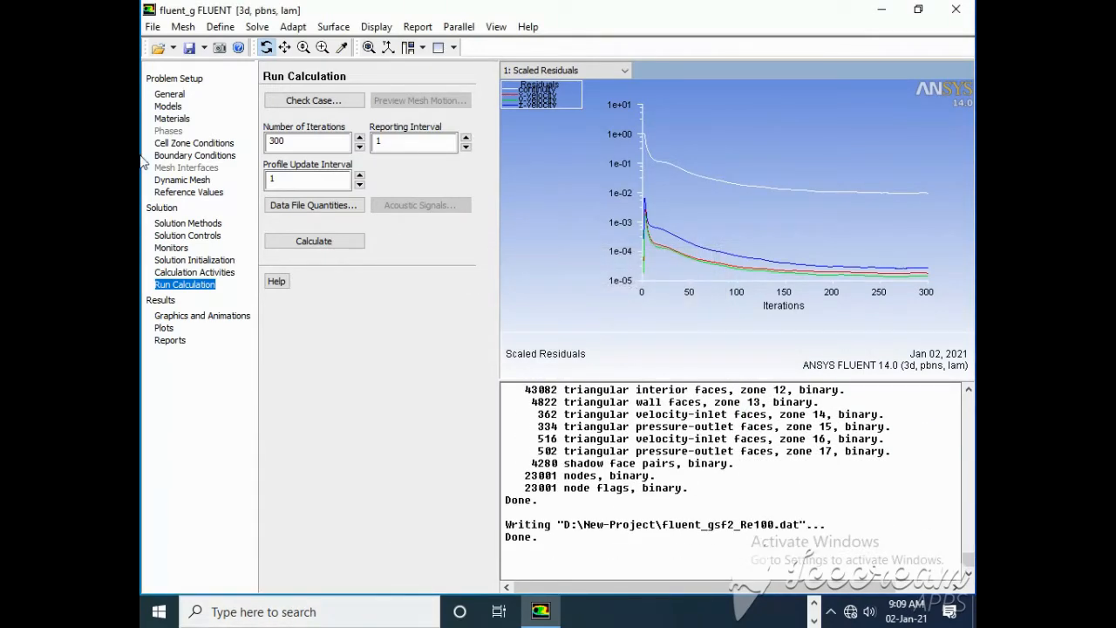
# Read the mesh file fluent_gsf1.5.msh, discarding the current data and replacing the existing mesh
pyautogui.click(155, 29)
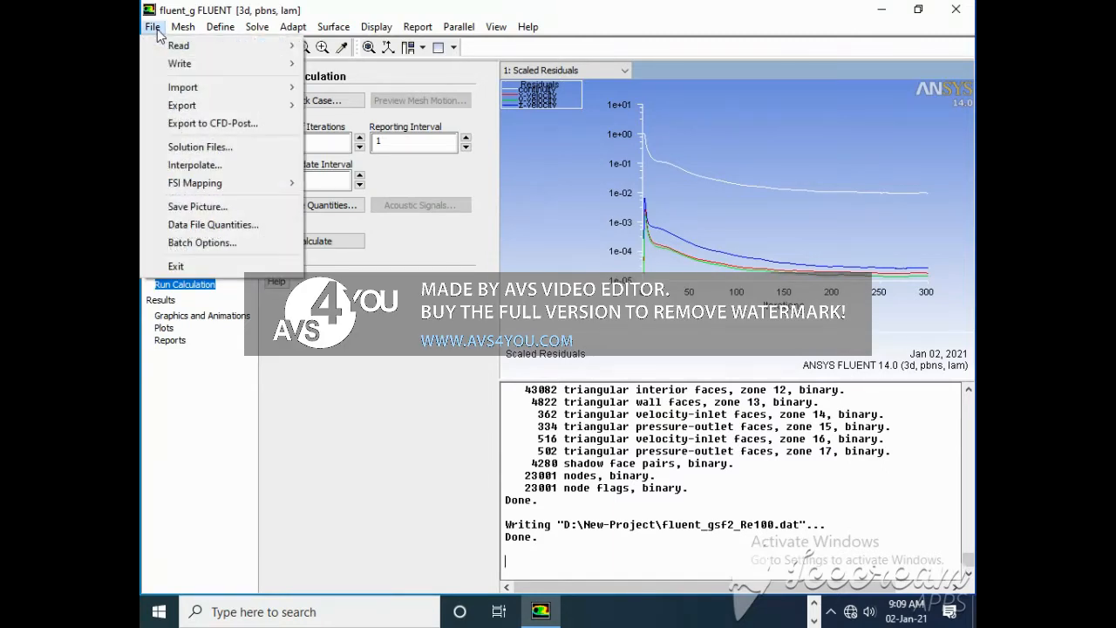
pyautogui.moveTo(192, 51)
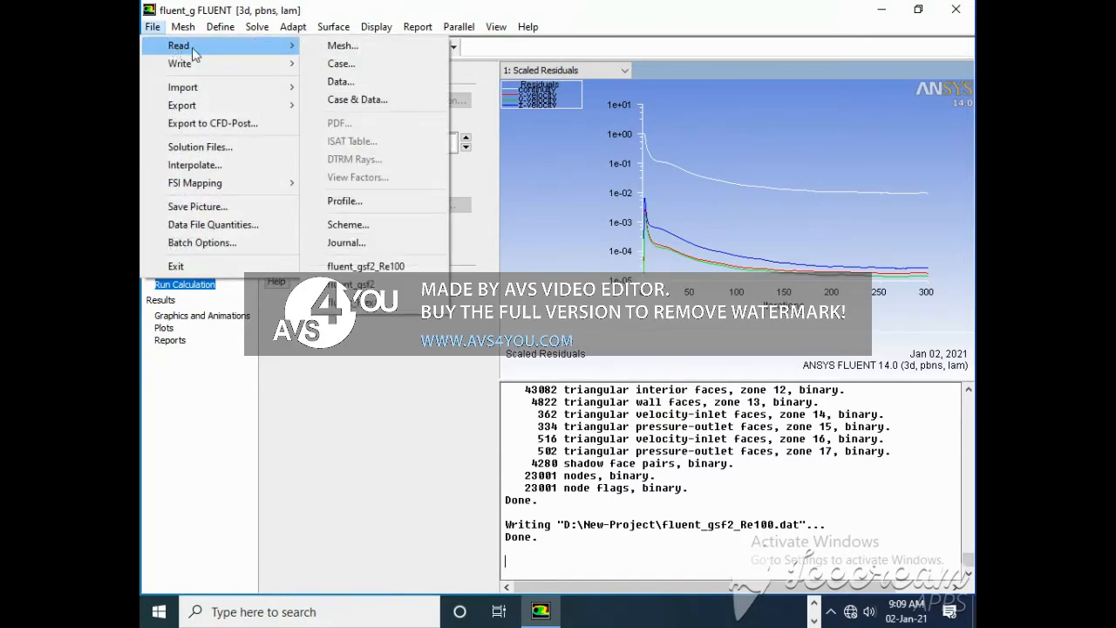
pyautogui.click(342, 45)
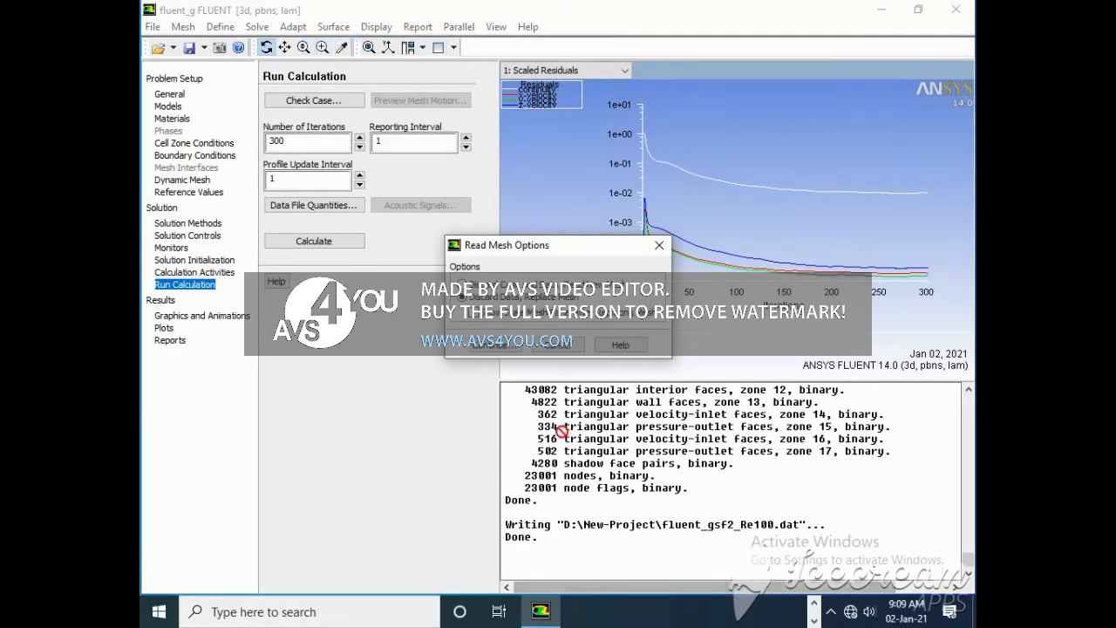
pyautogui.click(517, 349)
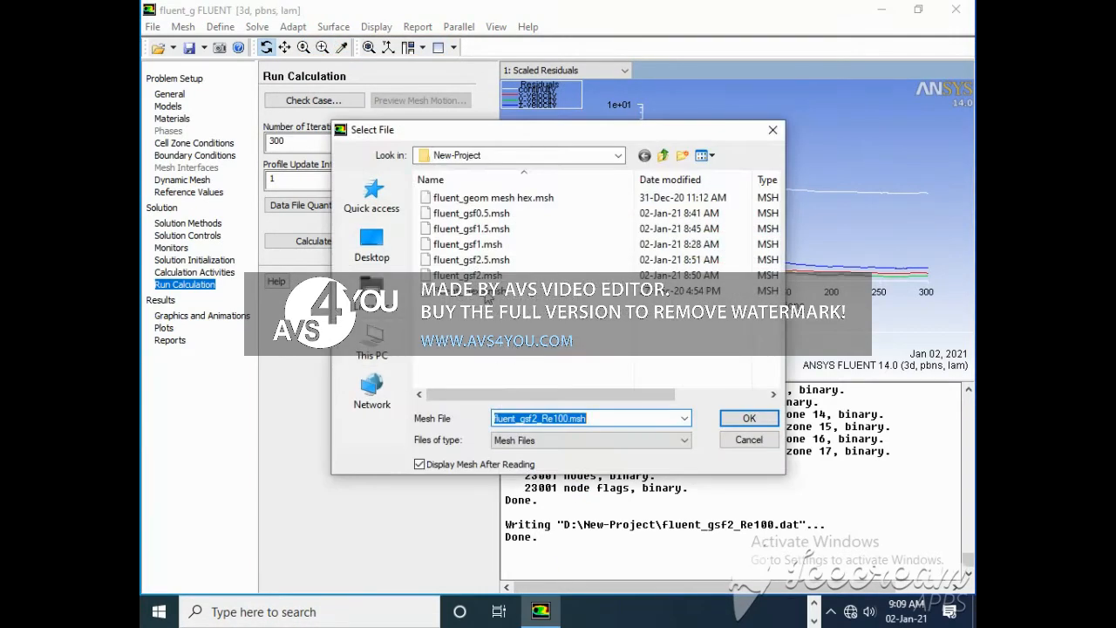
pyautogui.click(494, 230)
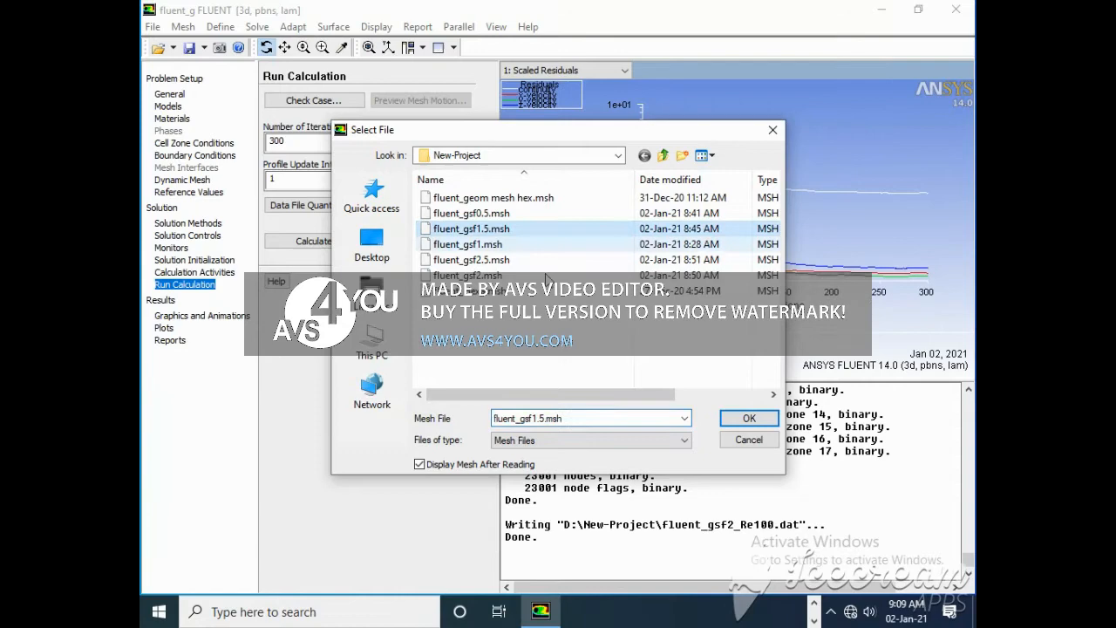
pyautogui.click(747, 418)
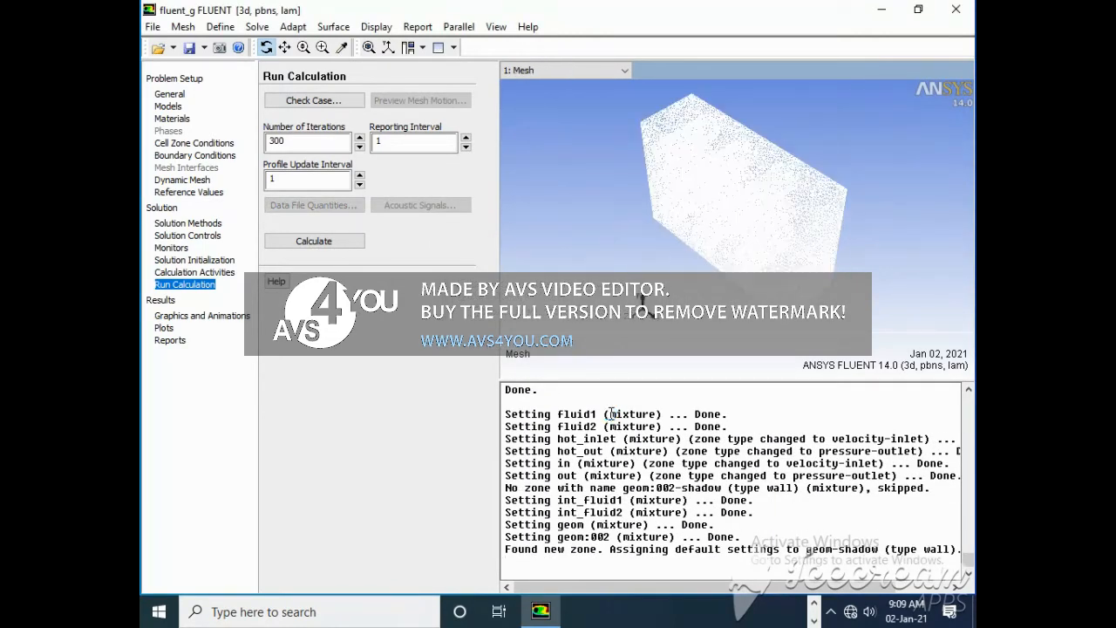
# Check the new mesh and scale it by converting units, with mm as the unit it was created in
pyautogui.click(170, 94)
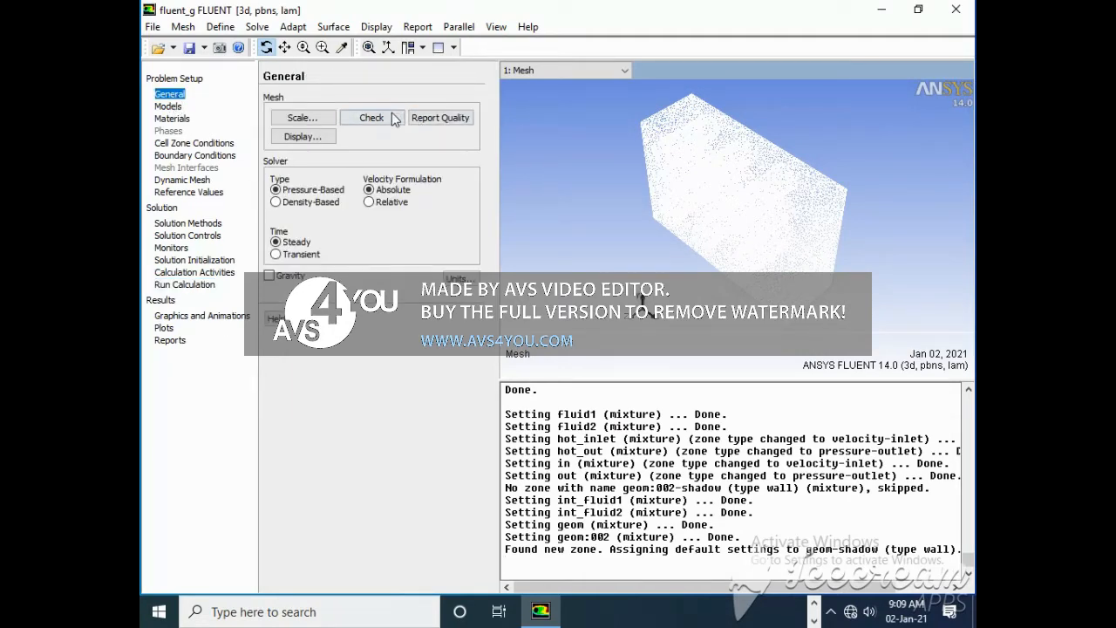
pyautogui.click(392, 118)
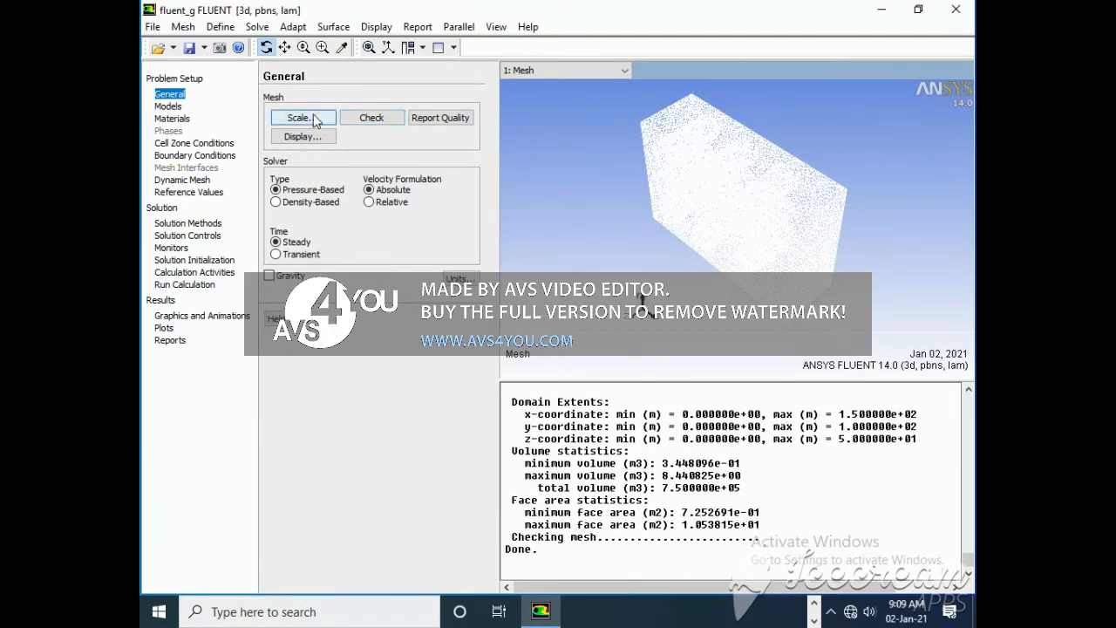
pyautogui.click(315, 119)
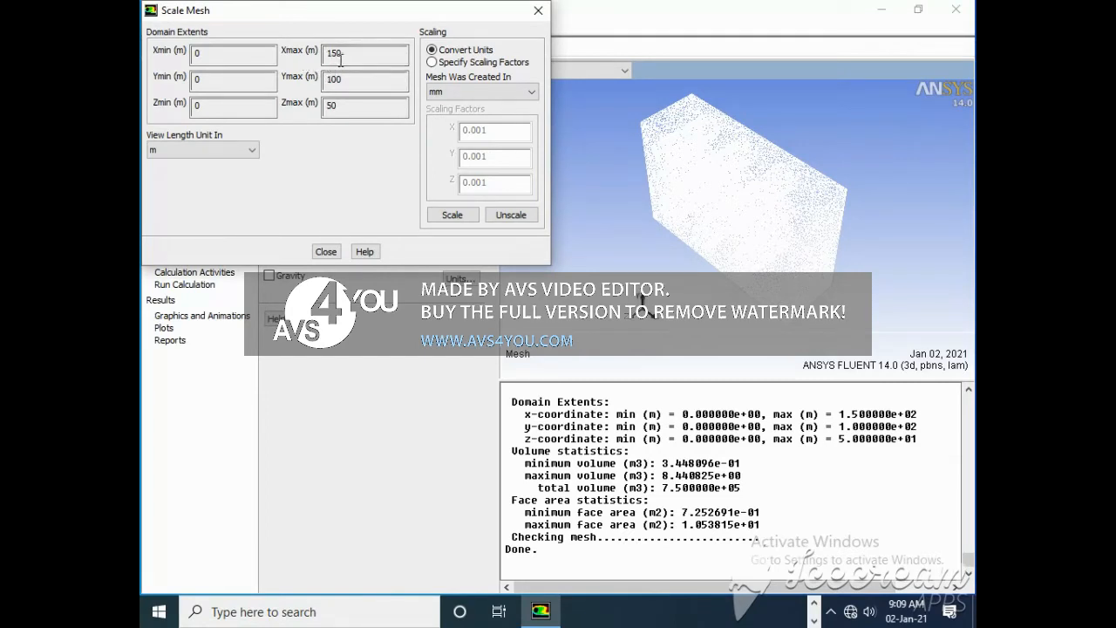
pyautogui.click(496, 91)
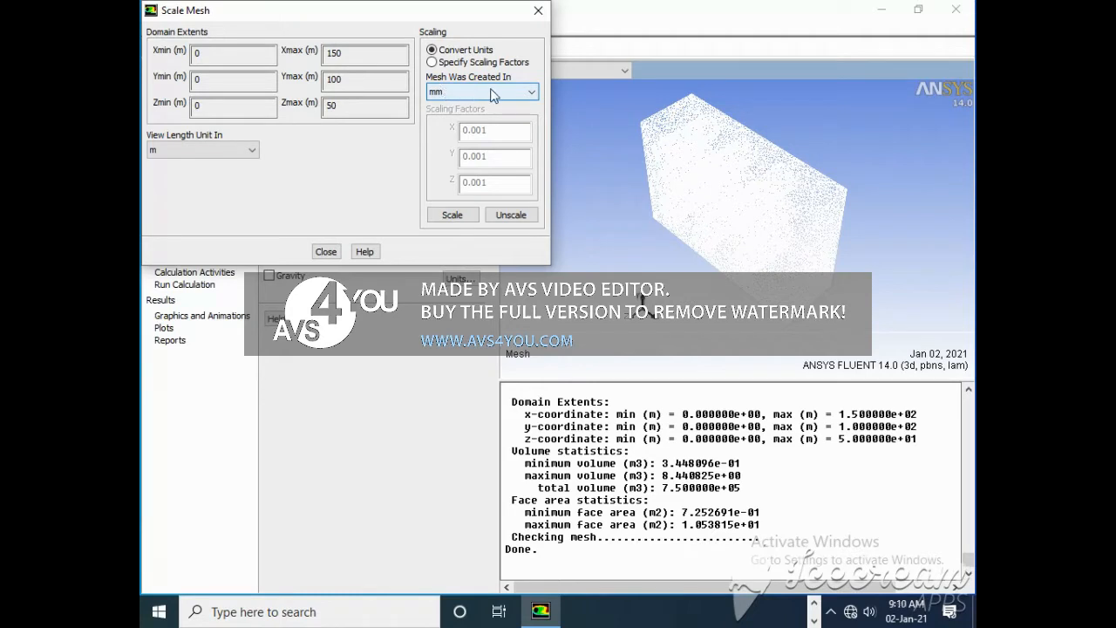
pyautogui.click(450, 215)
pyautogui.click(451, 216)
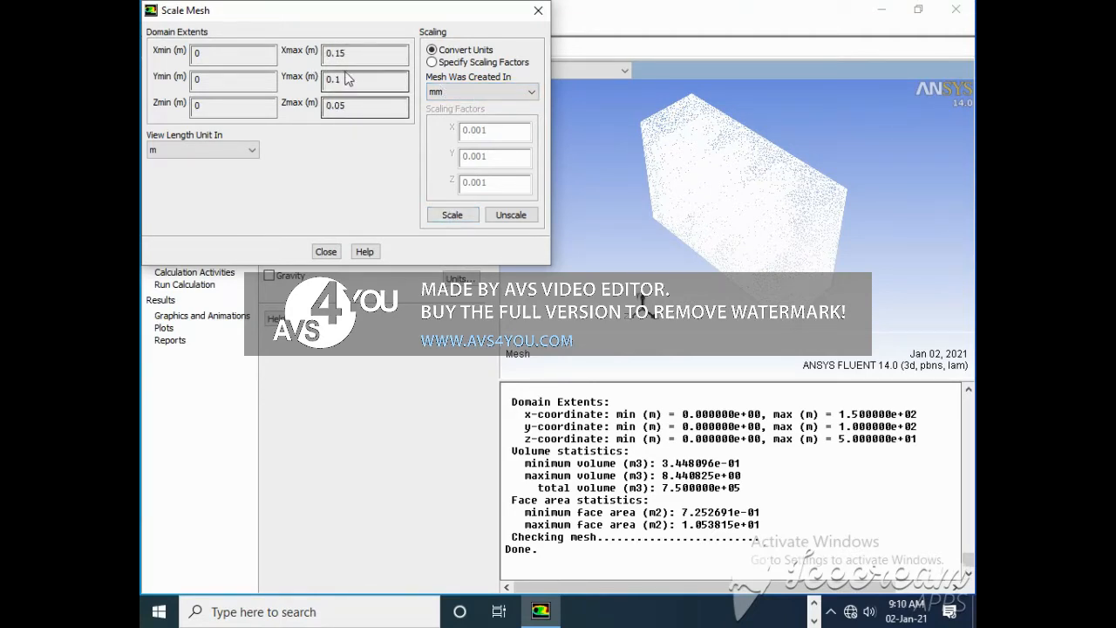
pyautogui.click(325, 252)
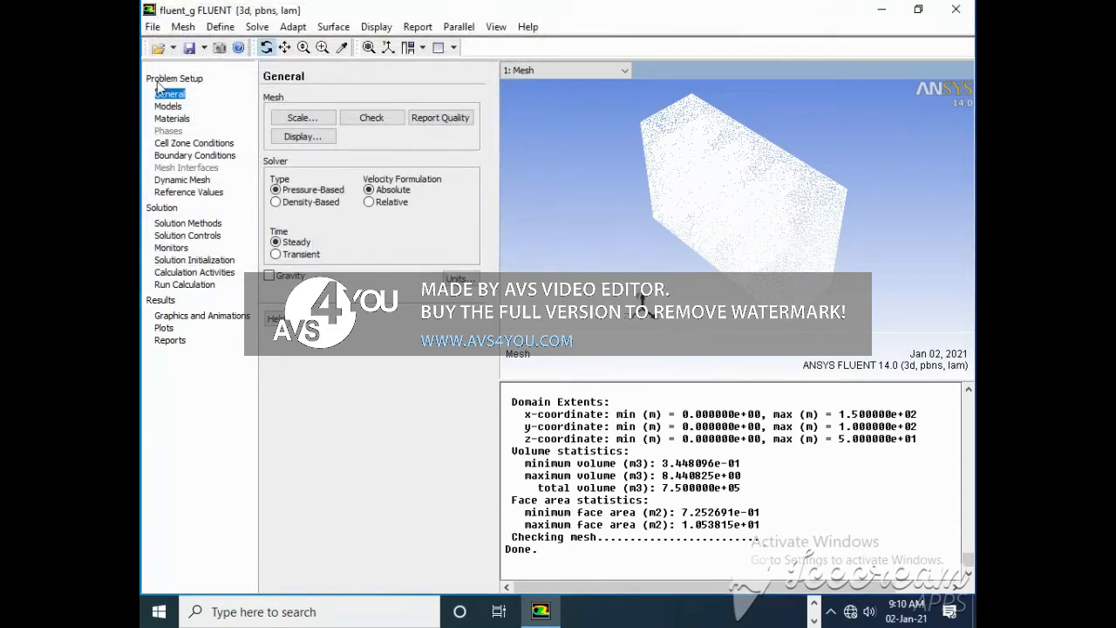
# Review the models, materials, cell zone conditions, boundary conditions, dynamic mesh and reference values for the new mesh
pyautogui.click(168, 105)
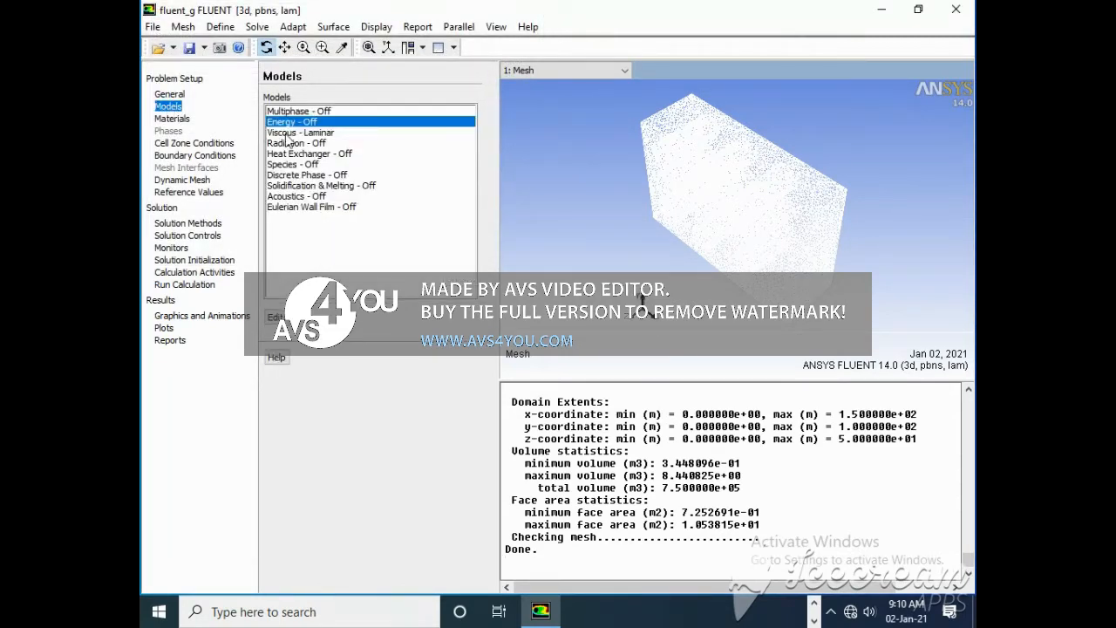
pyautogui.click(172, 118)
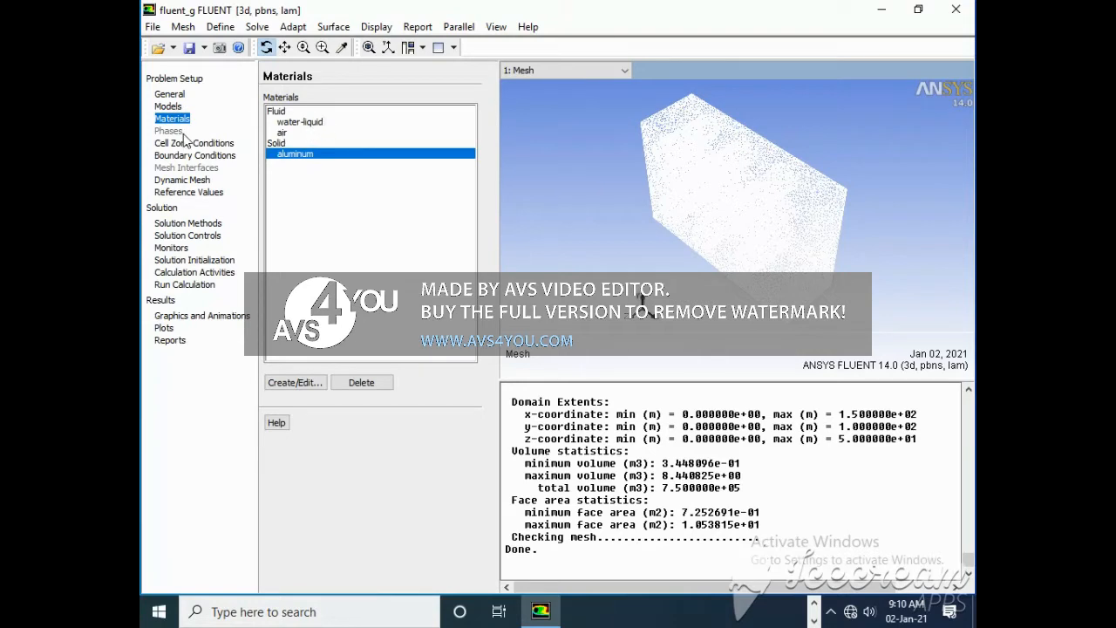
pyautogui.click(190, 144)
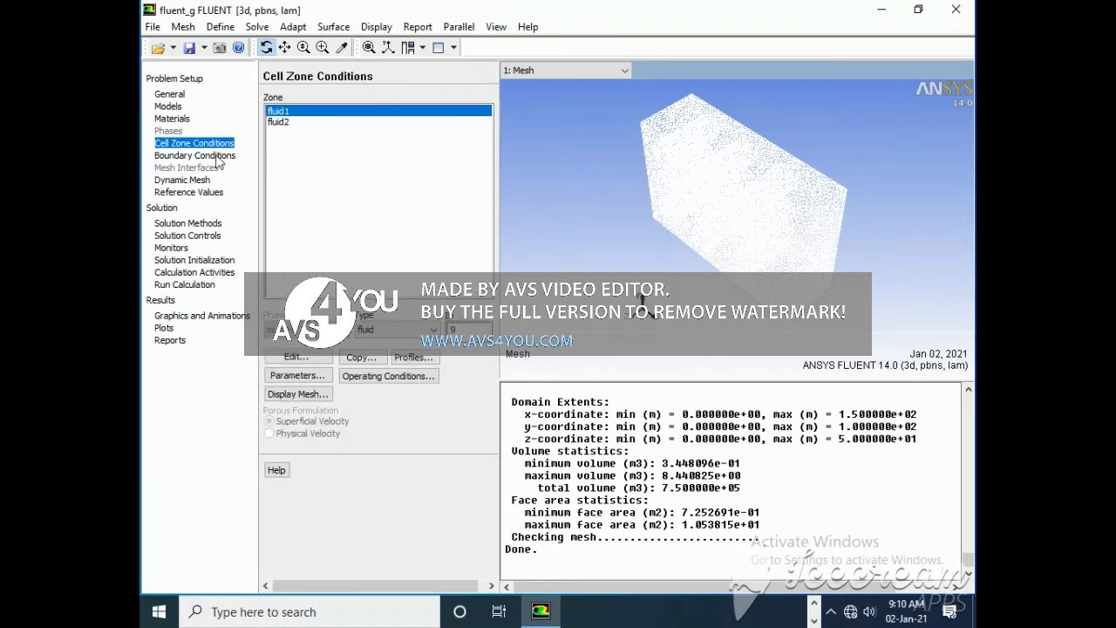
pyautogui.click(214, 156)
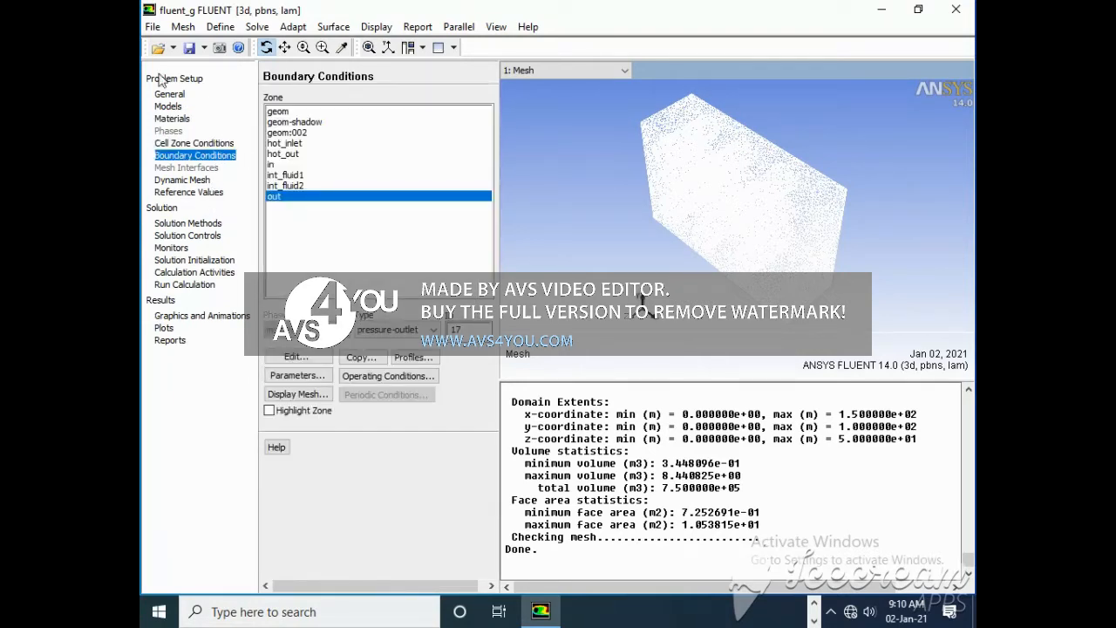
pyautogui.click(201, 180)
pyautogui.click(205, 192)
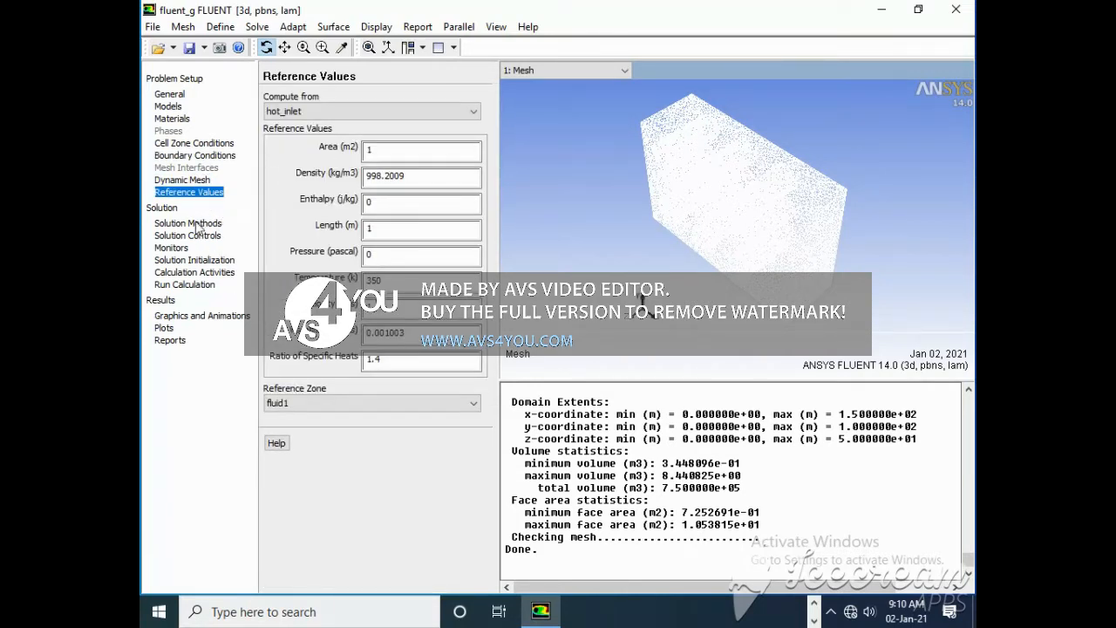
# Initialize the solution with values computed from hot_inlet and start the calculation for 300 iterations
pyautogui.click(213, 261)
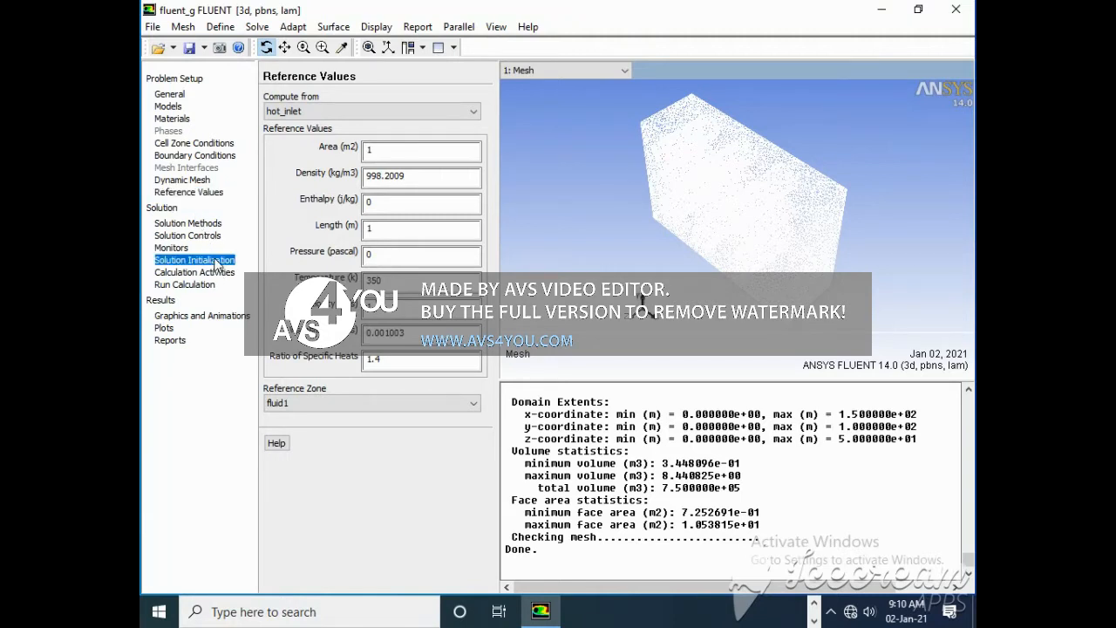
pyautogui.click(323, 163)
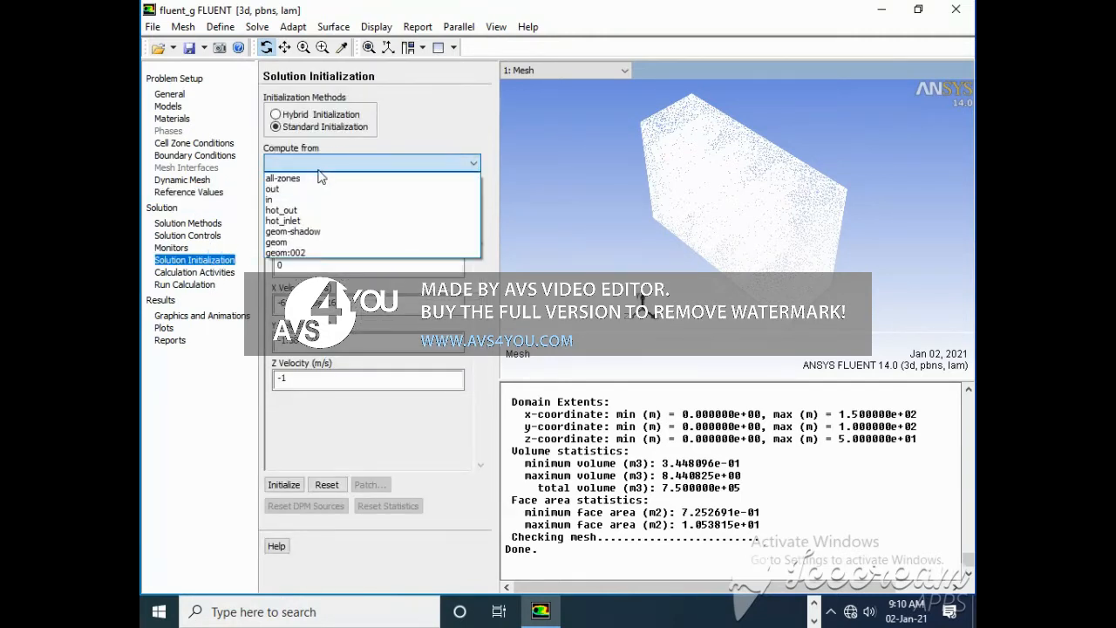
pyautogui.click(299, 221)
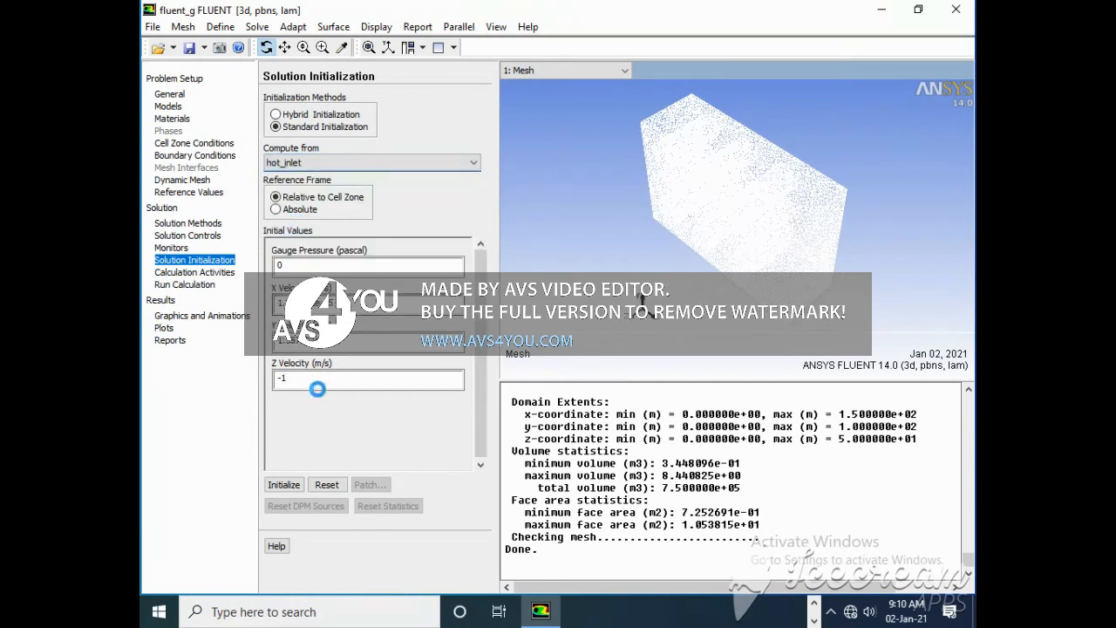
pyautogui.click(284, 485)
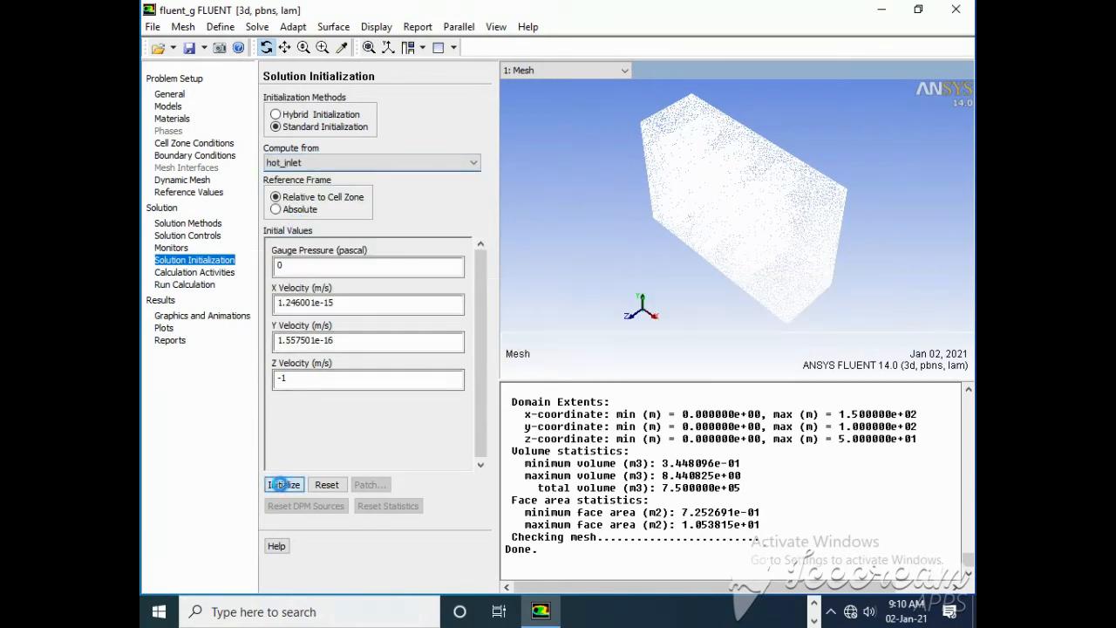
pyautogui.click(191, 286)
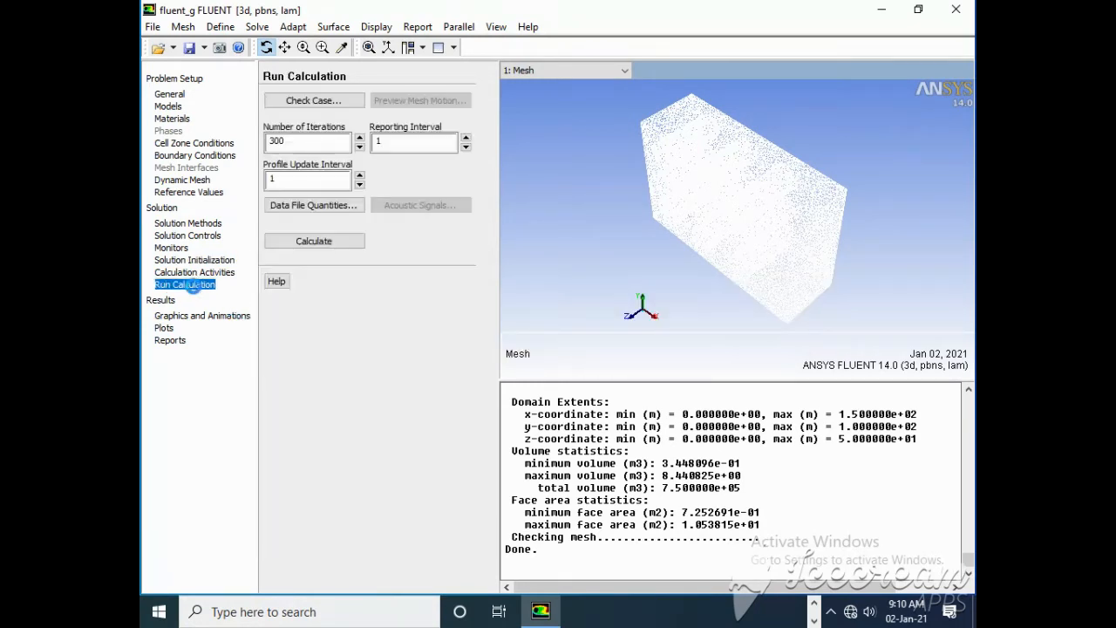
pyautogui.click(327, 241)
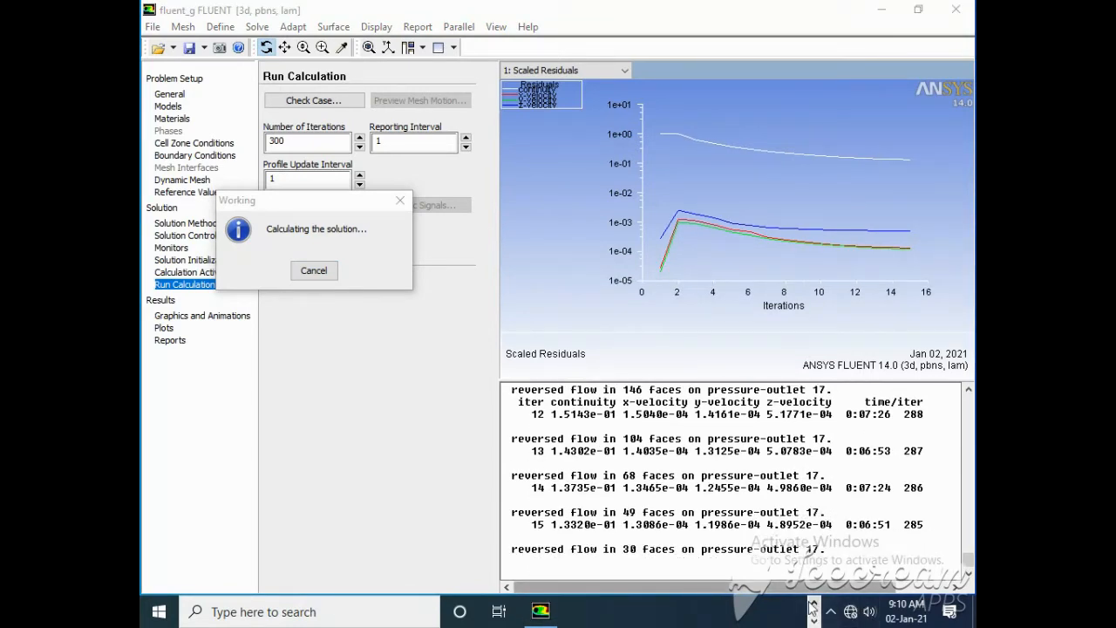
pyautogui.click(830, 611)
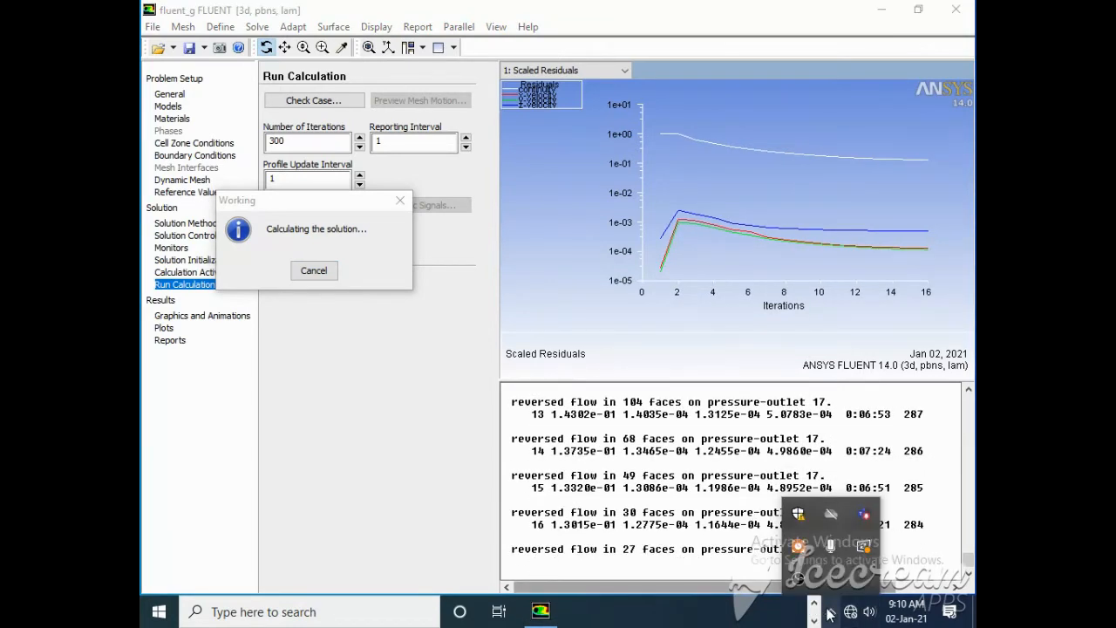
pyautogui.click(799, 547)
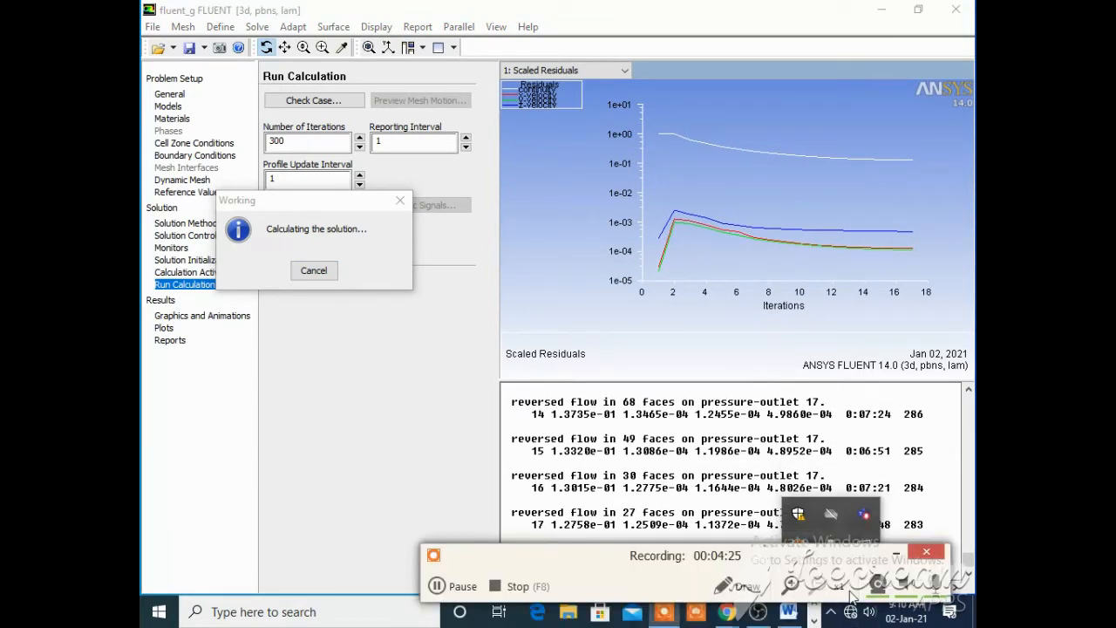
pyautogui.click(436, 586)
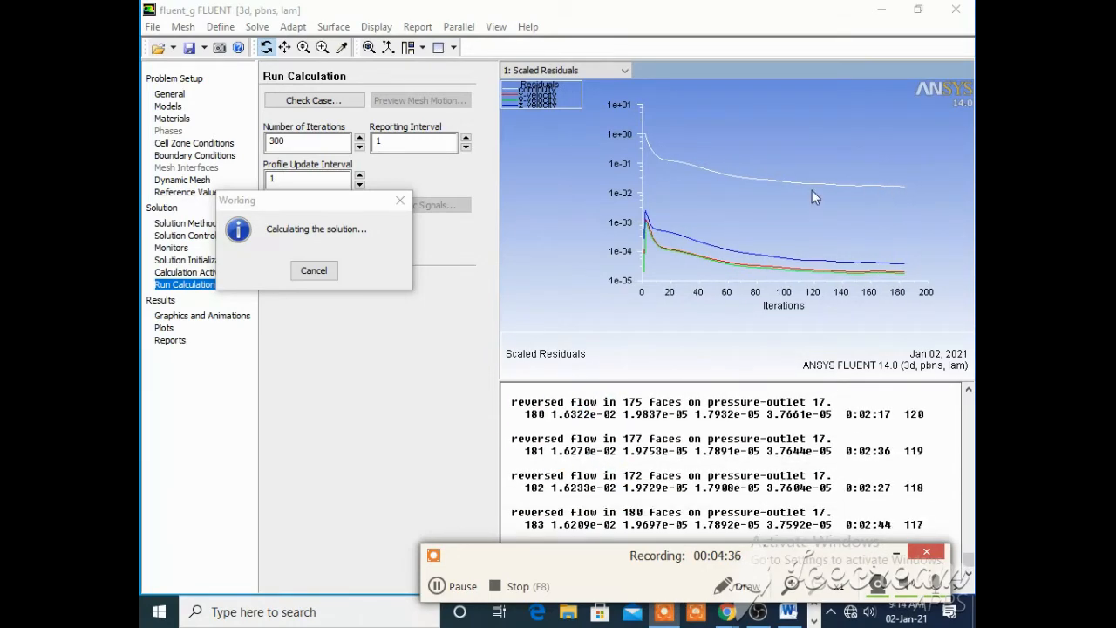
# Stop the running calculation of the GSF 1.5 case
pyautogui.click(313, 271)
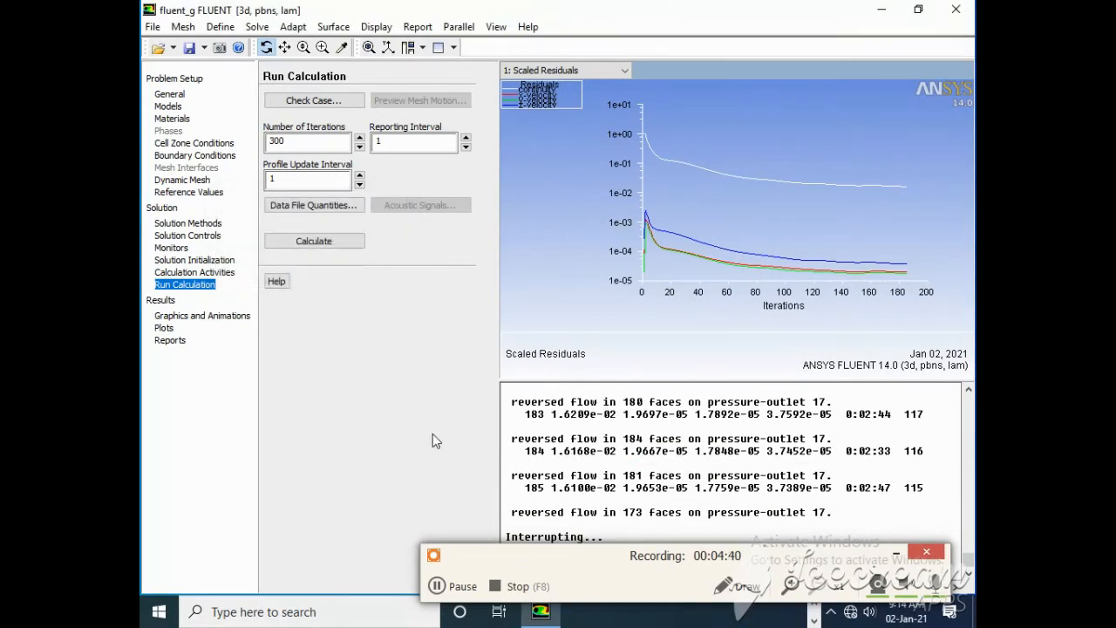
pyautogui.click(152, 26)
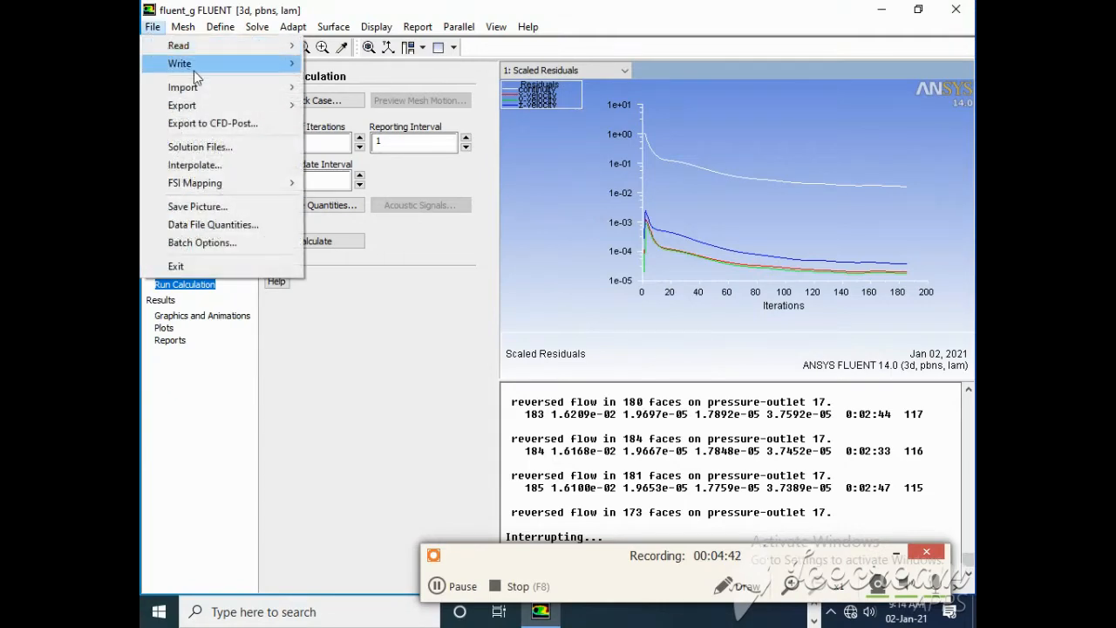
pyautogui.moveTo(179, 44)
pyautogui.click(347, 97)
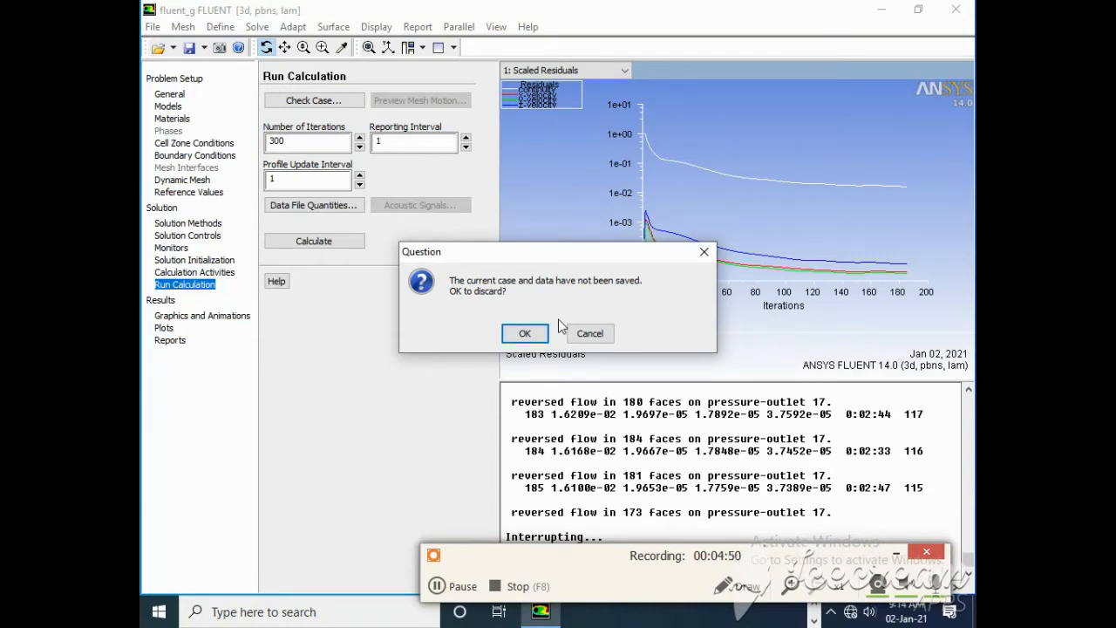
pyautogui.click(589, 332)
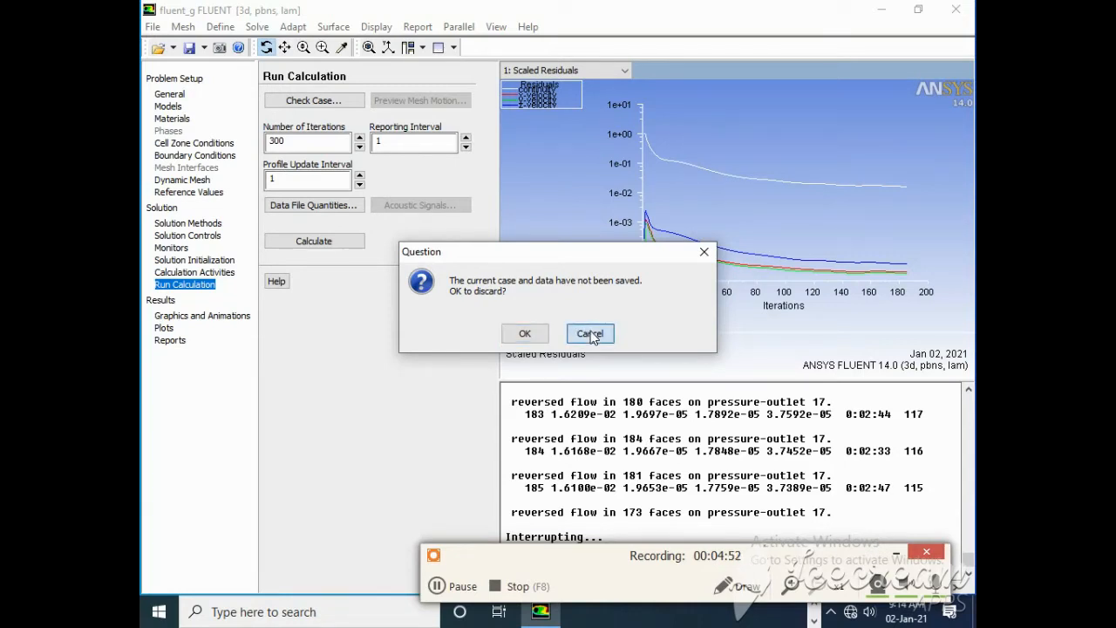
# Write the case and data files as fluent_gsf1.5_Re100 in the New-Project folder
pyautogui.click(155, 28)
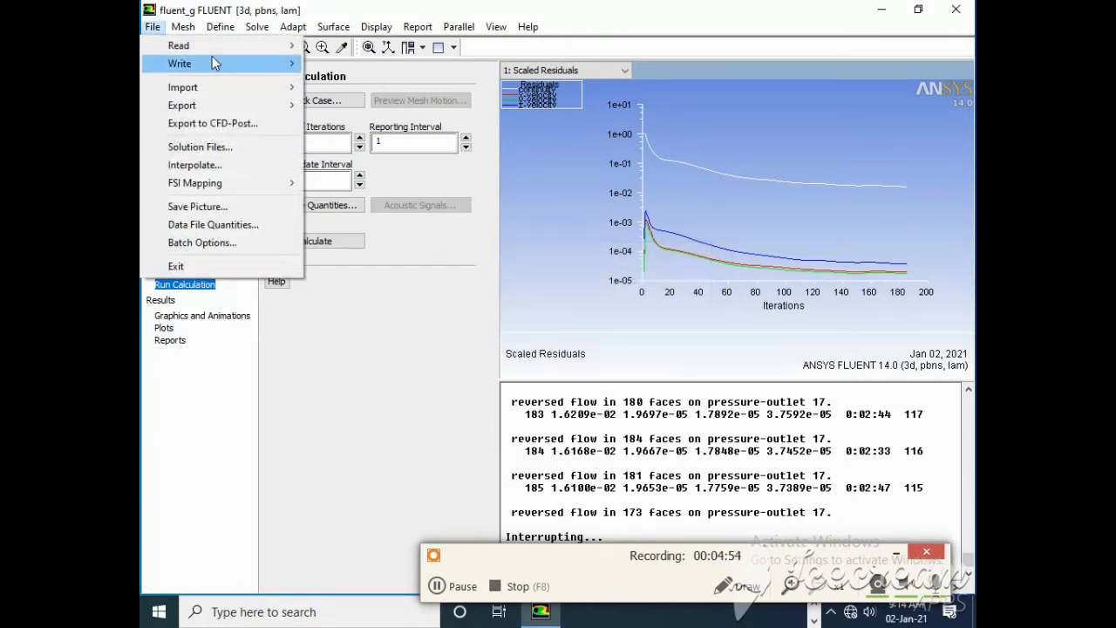
pyautogui.moveTo(212, 63)
pyautogui.click(344, 100)
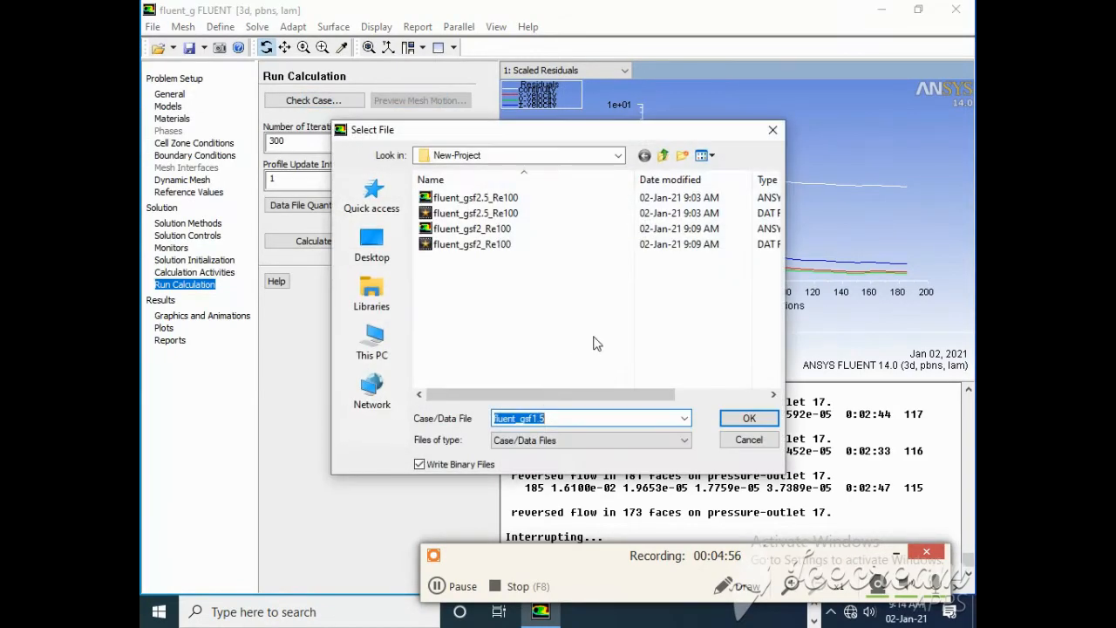
pyautogui.click(573, 419)
pyautogui.write('_Re100')
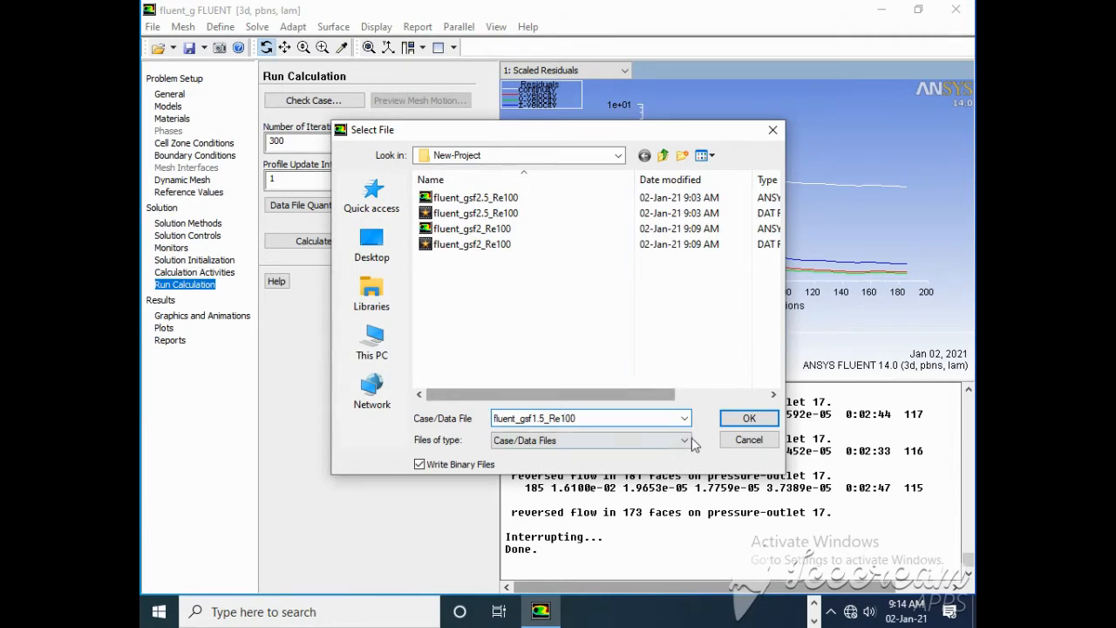
pyautogui.click(746, 418)
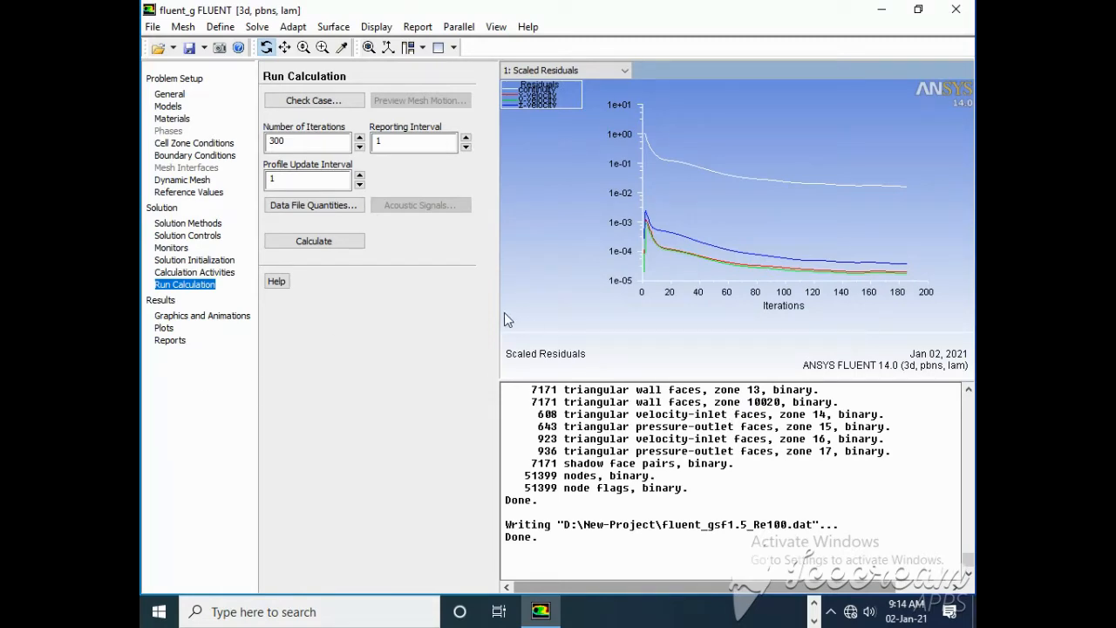
pyautogui.scroll(20, 532, 388)
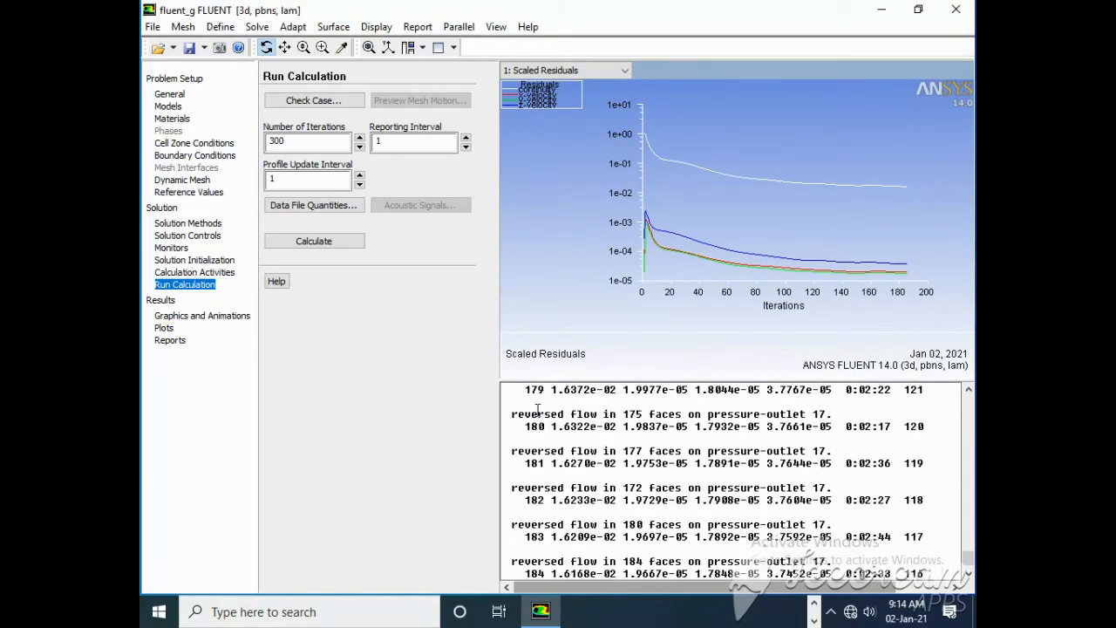
pyautogui.scroll(1, 537, 389)
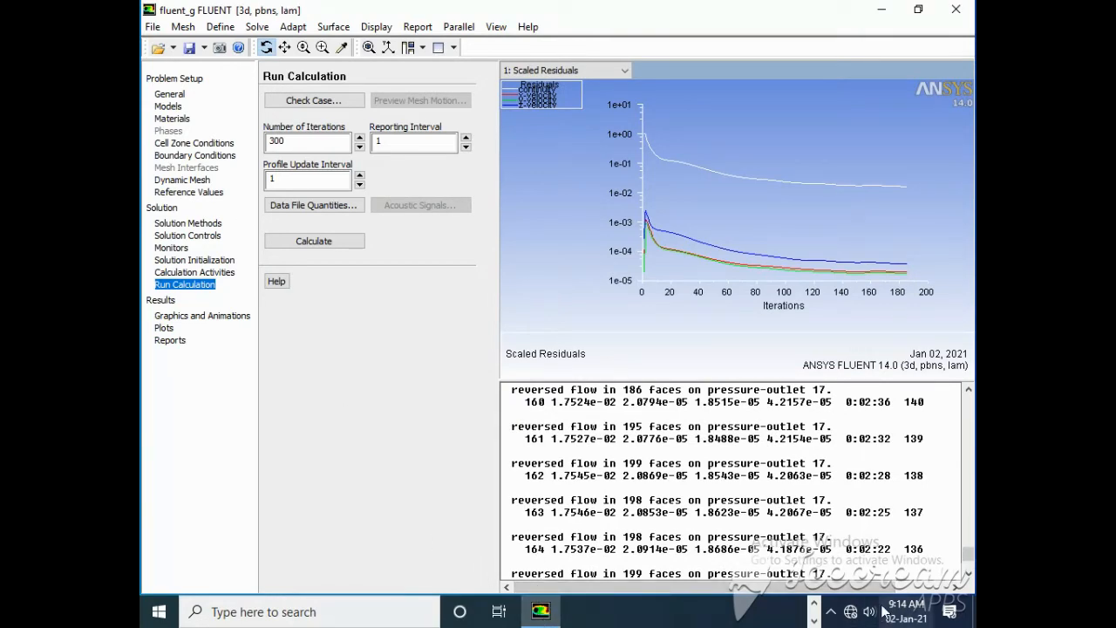
# Switch to the Grid Independent Study document in Word and review the GSF 1.5 to 3 rows and their pressure drop cells
pyautogui.click(813, 620)
pyautogui.click(816, 604)
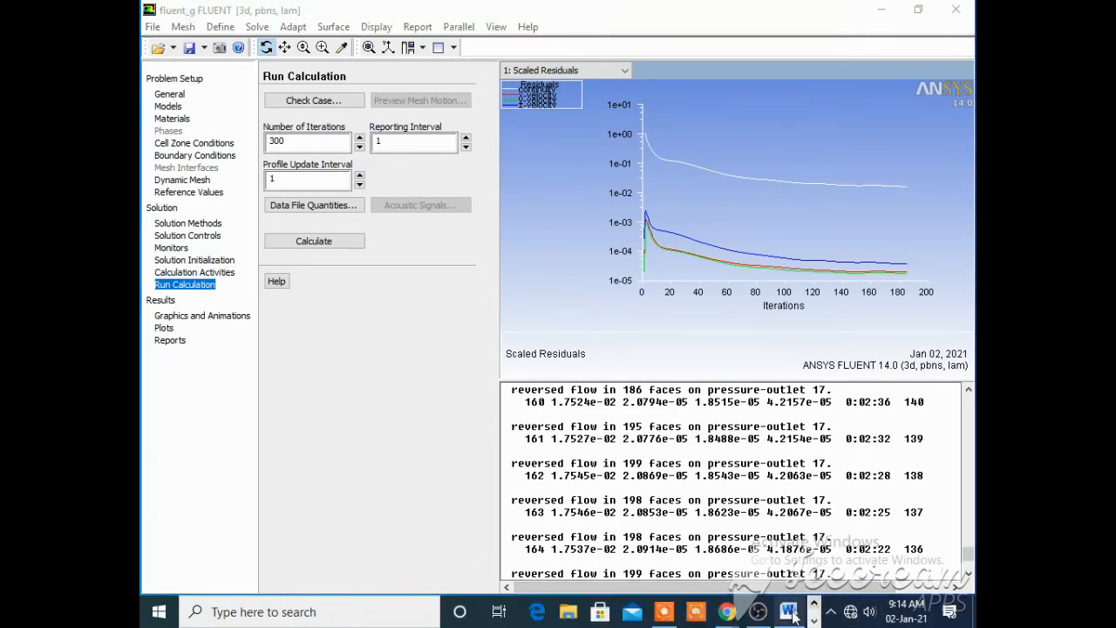
pyautogui.click(788, 611)
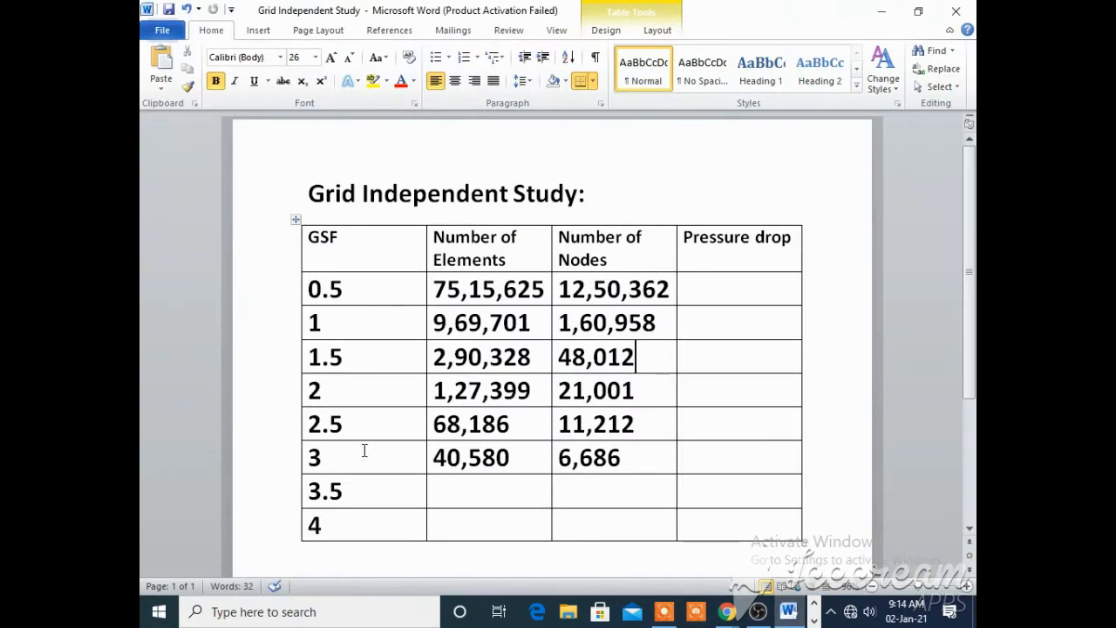
pyautogui.moveTo(624, 457); pyautogui.dragTo(321, 364)
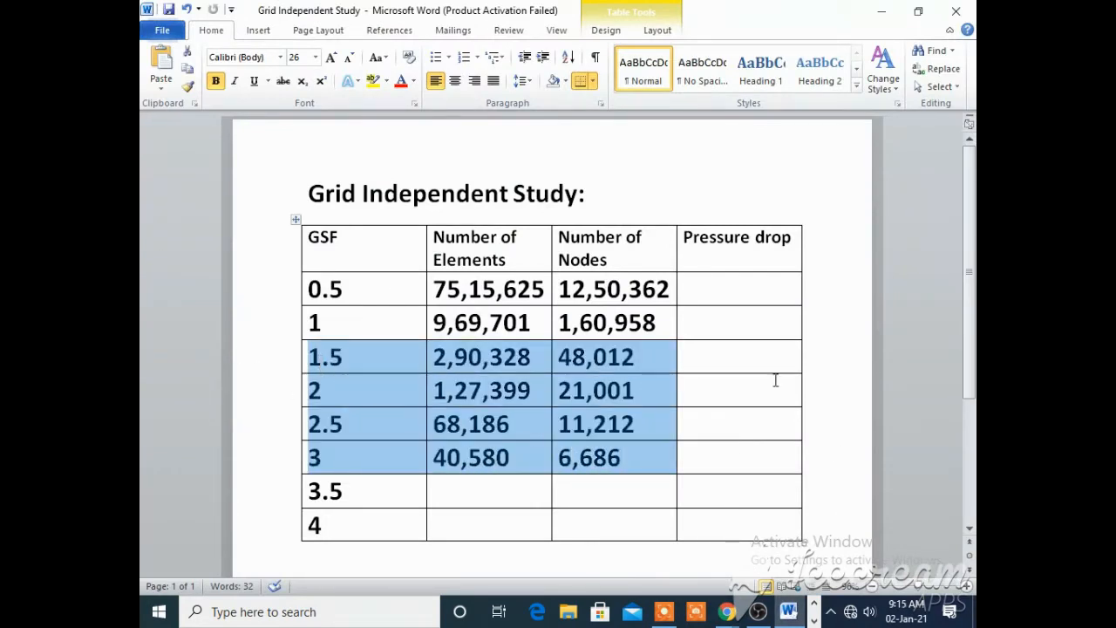
pyautogui.click(717, 355)
pyautogui.click(719, 393)
pyautogui.click(717, 421)
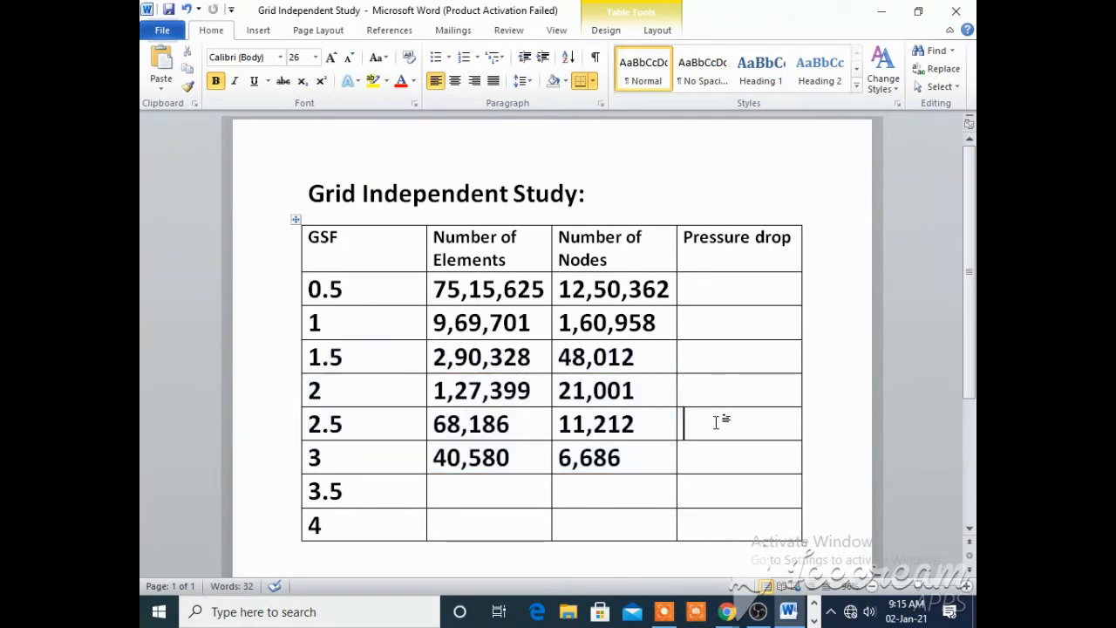
pyautogui.click(715, 455)
pyautogui.click(715, 422)
pyautogui.click(709, 394)
pyautogui.click(702, 337)
pyautogui.click(708, 367)
pyautogui.moveTo(325, 361); pyautogui.dragTo(729, 457)
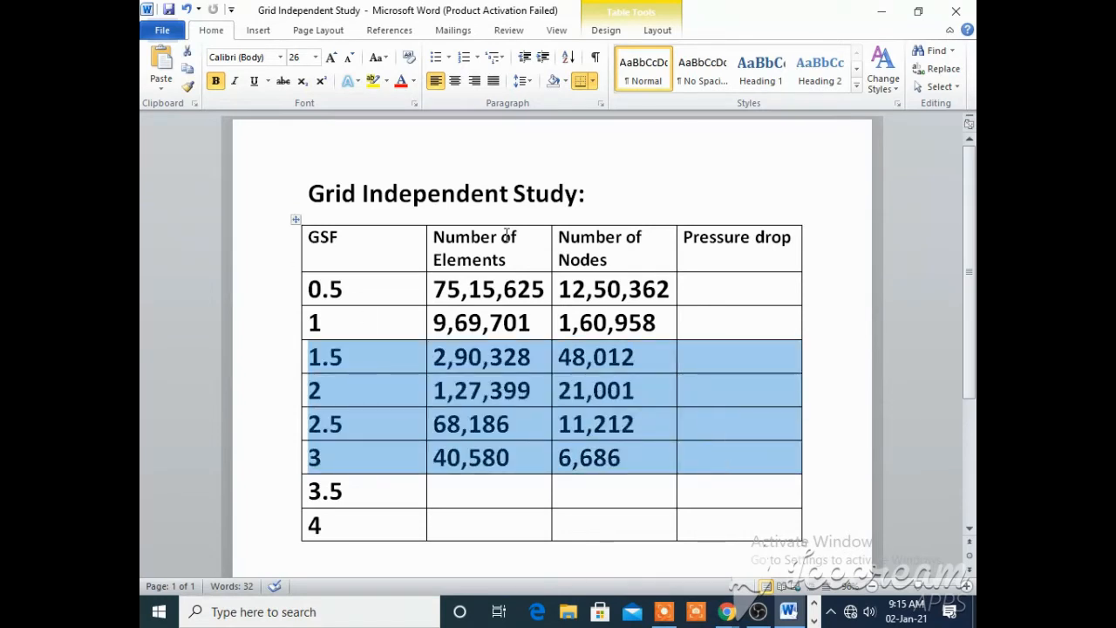
pyautogui.click(757, 459)
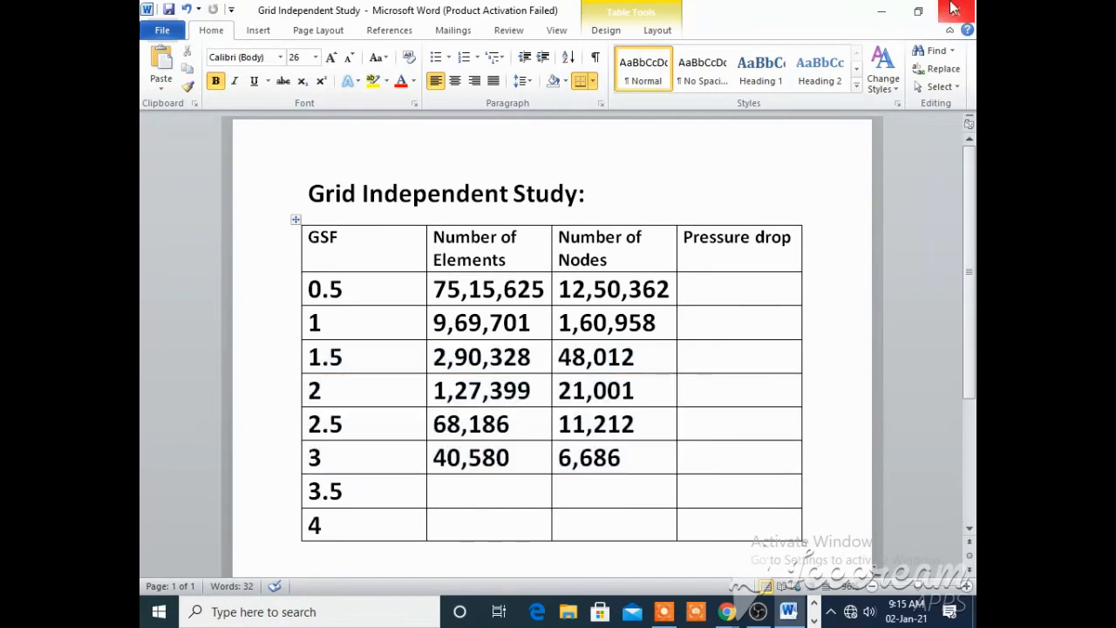
pyautogui.click(884, 19)
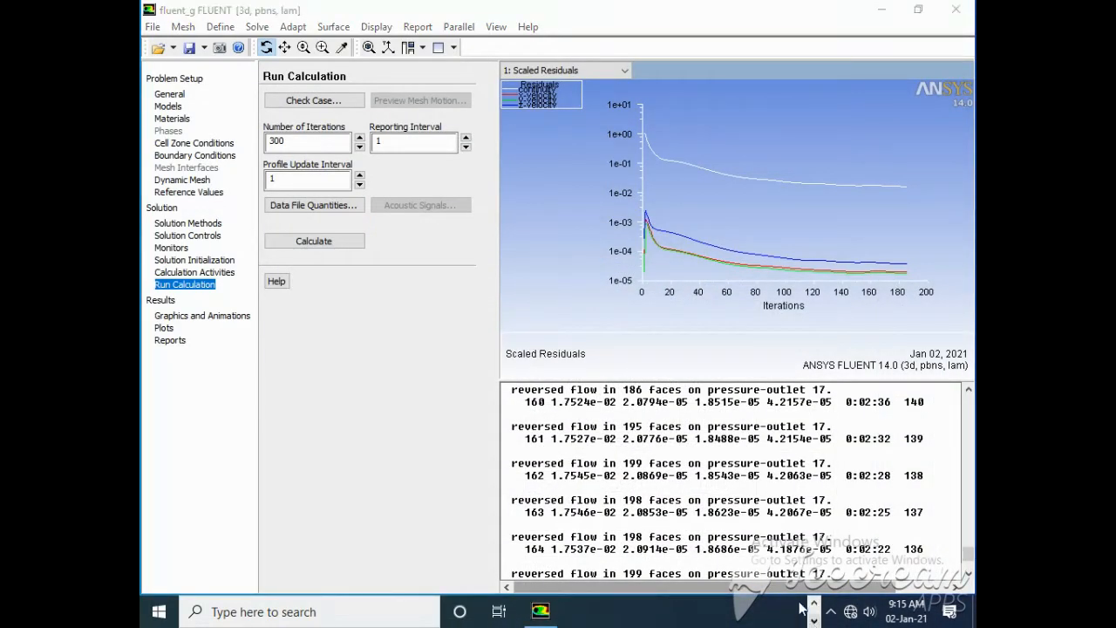
pyautogui.click(828, 611)
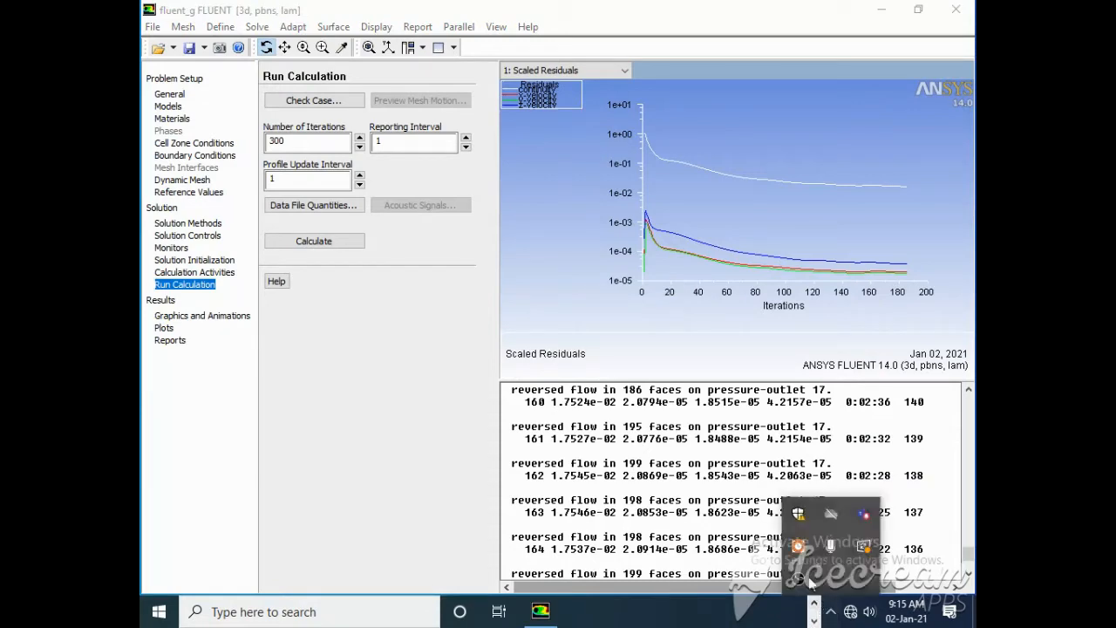
pyautogui.click(796, 544)
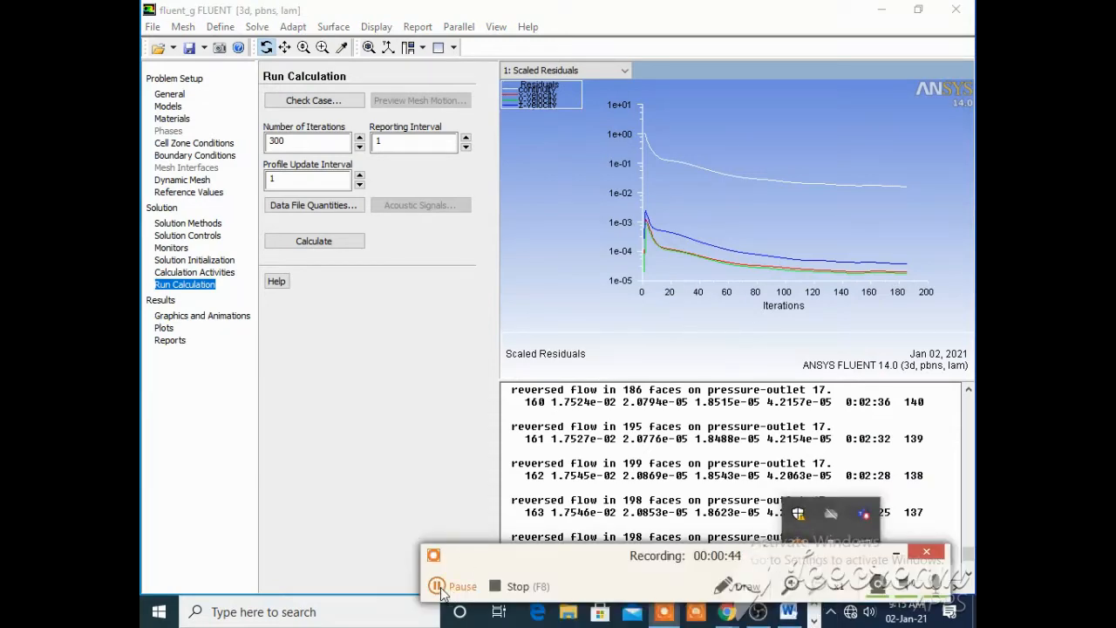
pyautogui.click(436, 586)
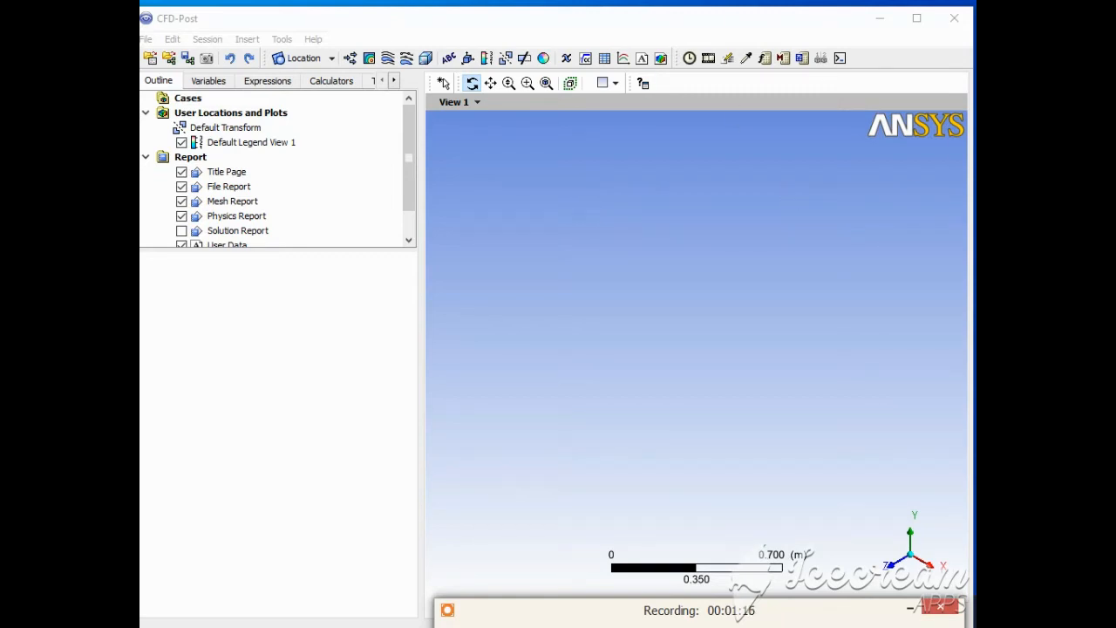
# Switch to CFD-Post and load the results file fluent_gsf2.5_Re100.dat from D:\New-Project
pyautogui.moveTo(231, 17)
pyautogui.mouseDown()
pyautogui.moveTo(285, 18)
pyautogui.moveTo(249, 18)
pyautogui.mouseUp()
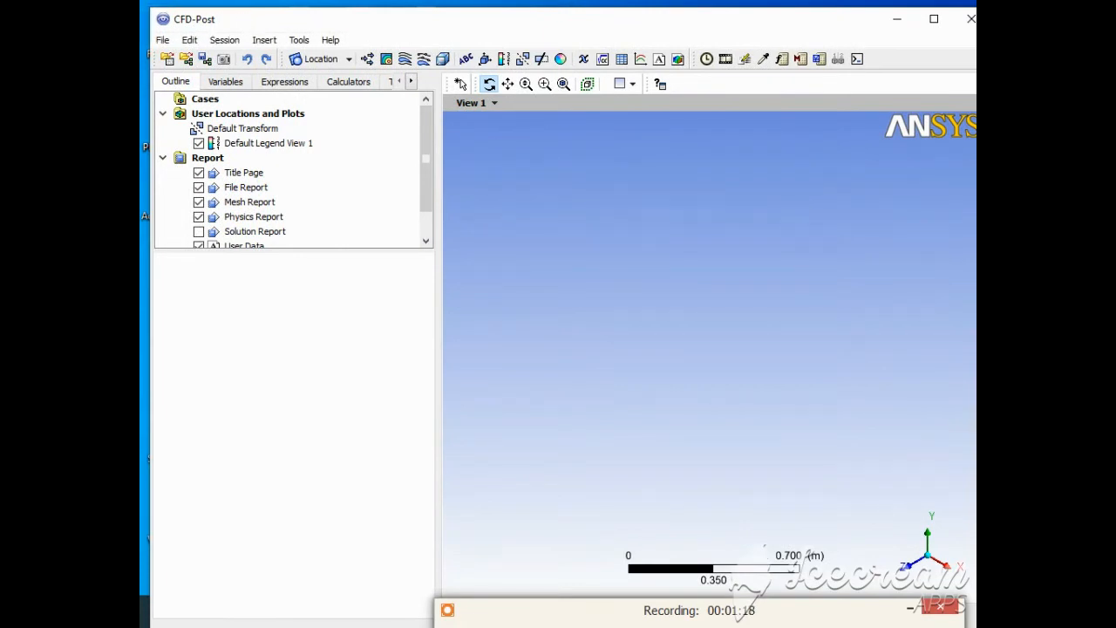
pyautogui.click(160, 43)
pyautogui.click(200, 59)
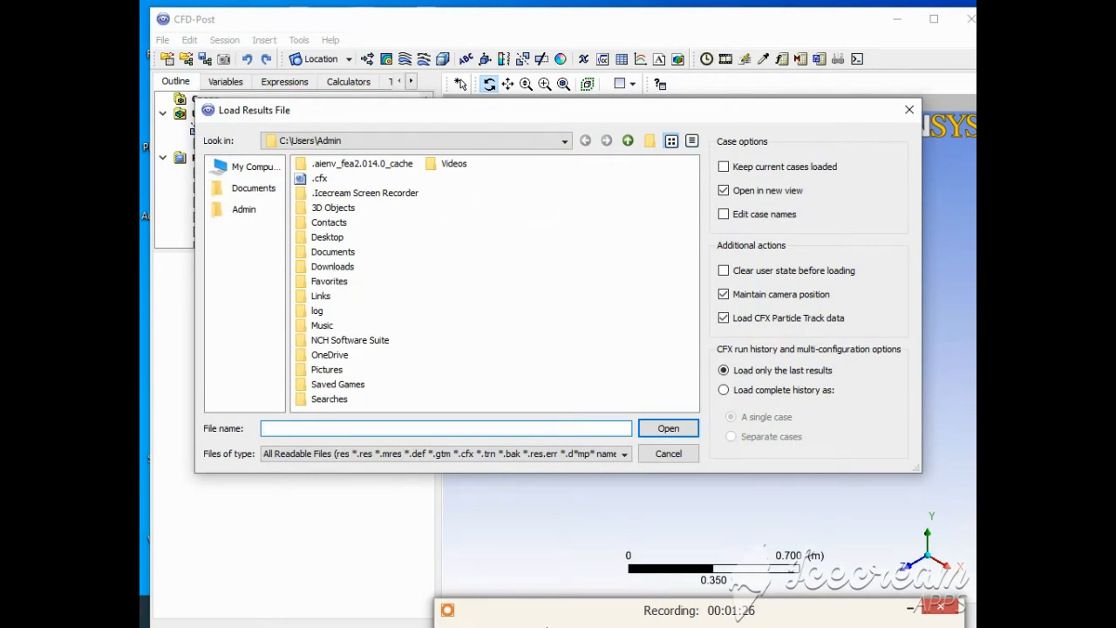
pyautogui.click(461, 591)
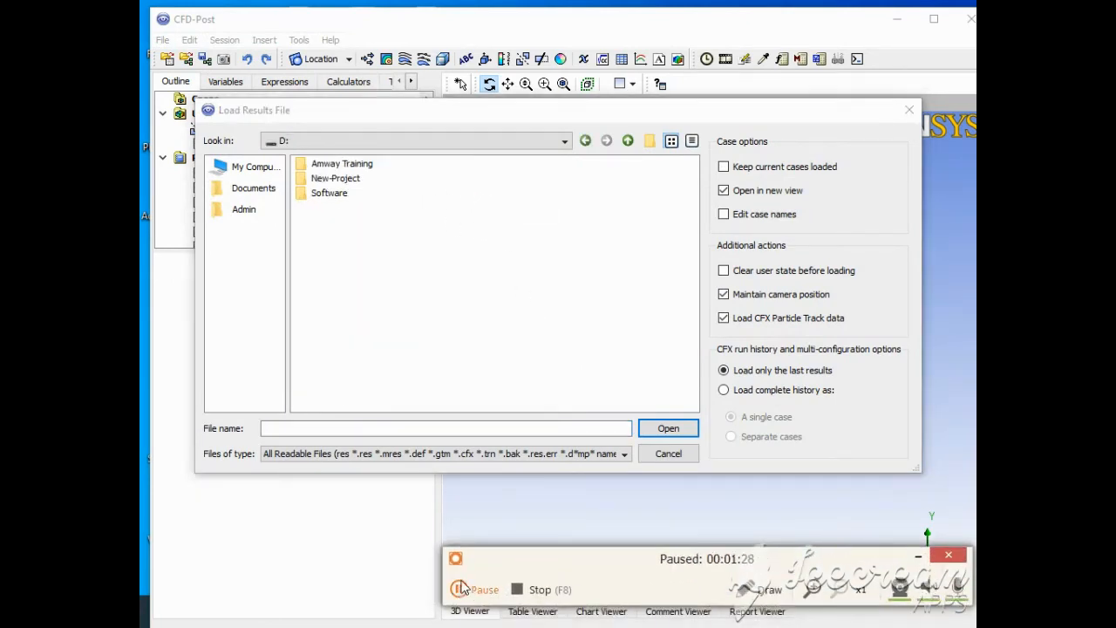
pyautogui.doubleClick(342, 179)
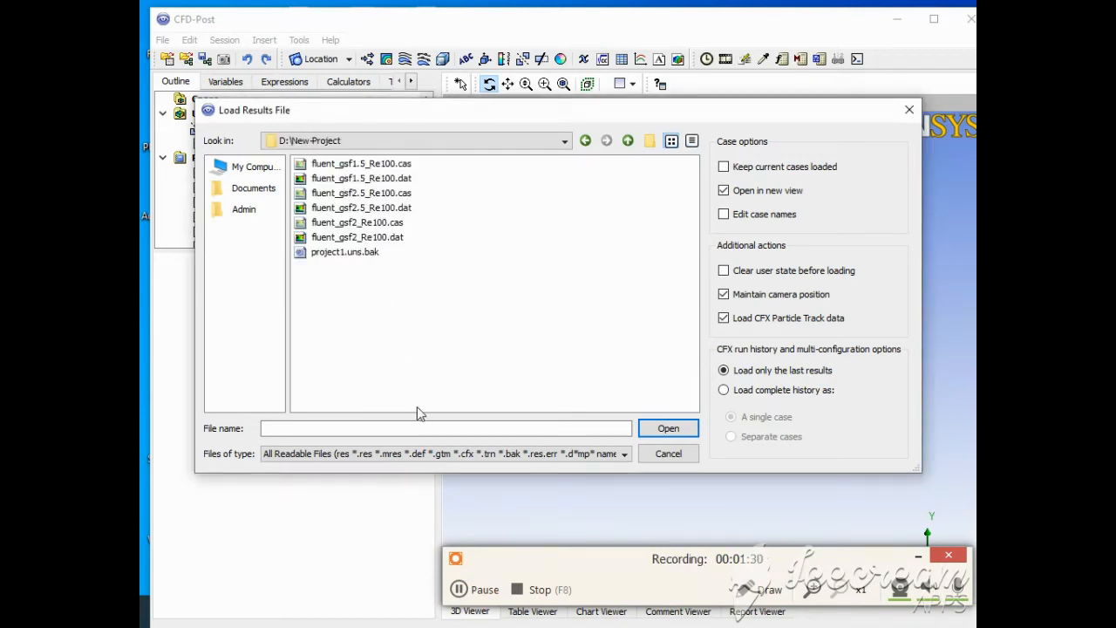
pyautogui.click(394, 209)
pyautogui.click(670, 429)
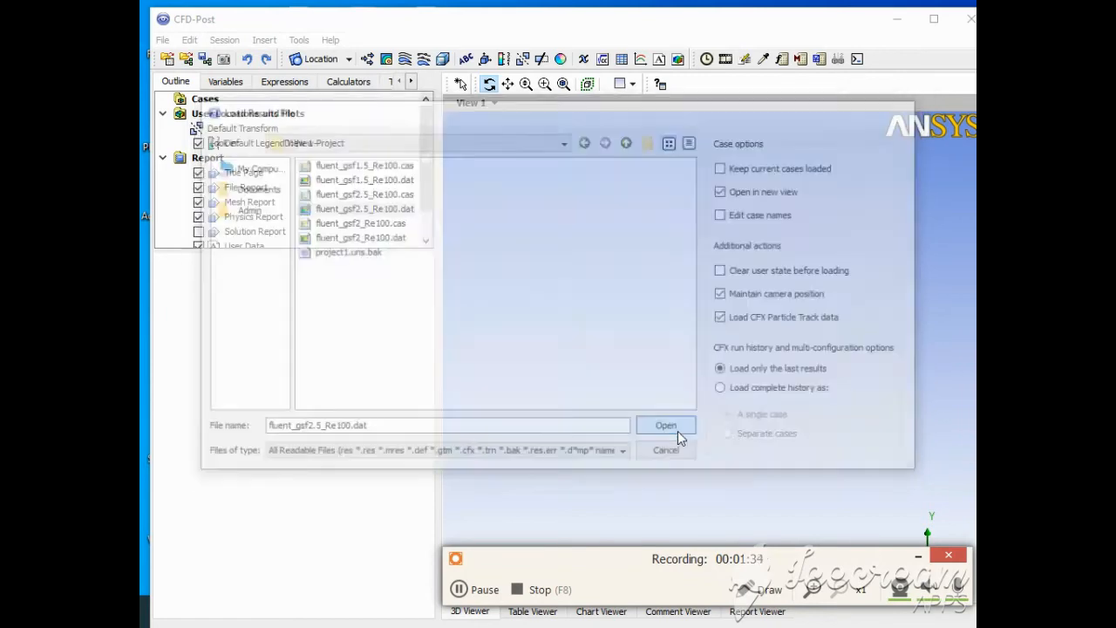
pyautogui.click(506, 367)
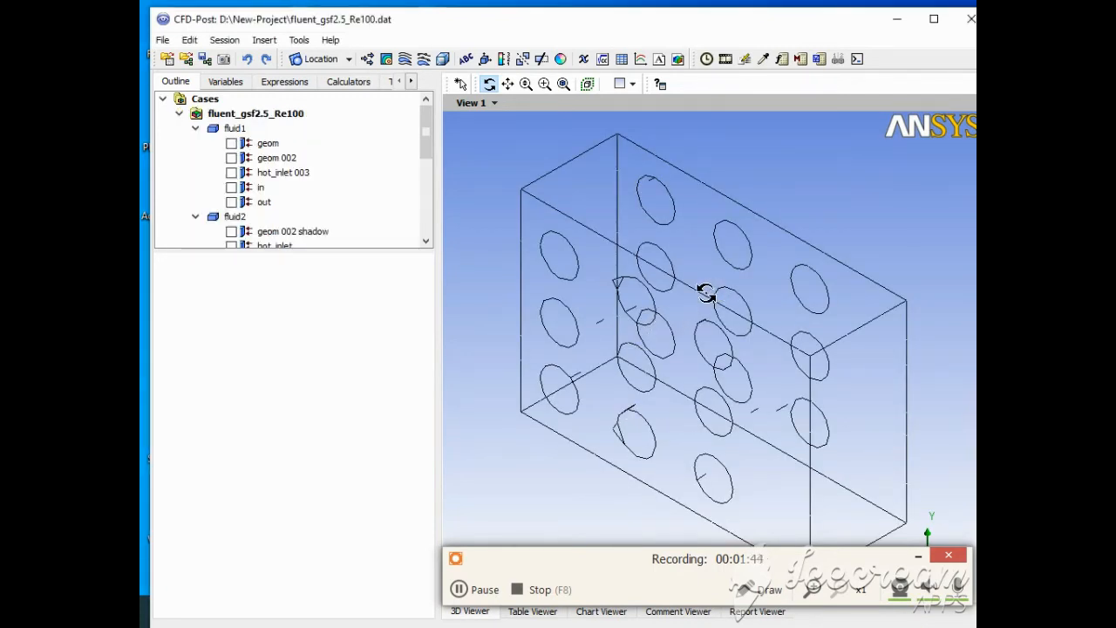
# Show the fluid1 boundaries geom, geom 002, hot_inlet 003, in and out to inspect the model
pyautogui.moveTo(692, 297); pyautogui.dragTo(677, 273)
pyautogui.moveTo(719, 320); pyautogui.dragTo(705, 306)
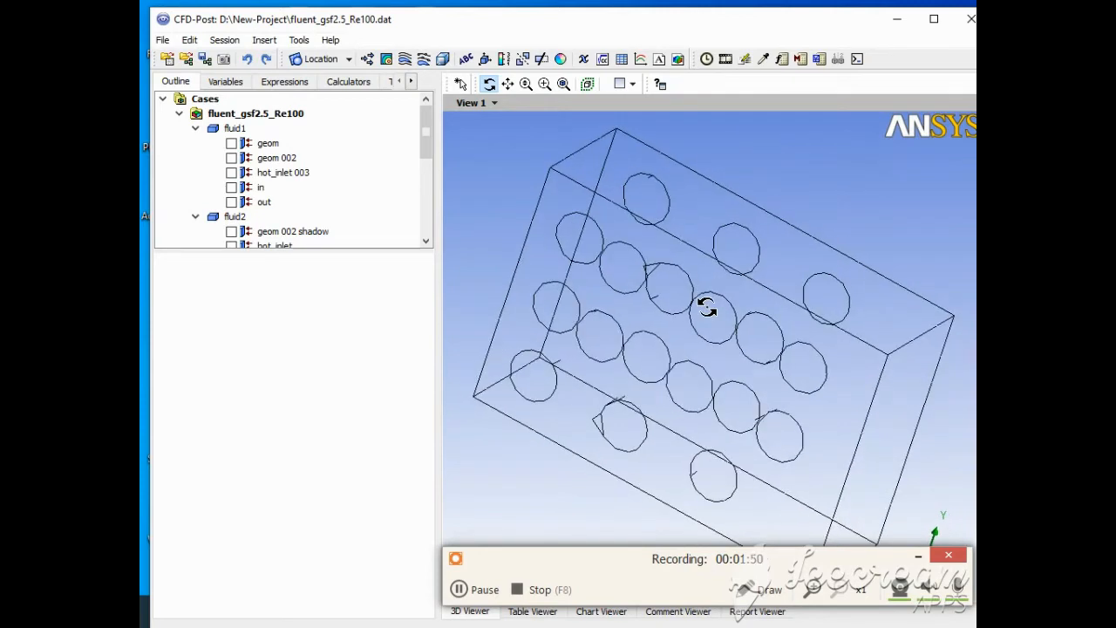
pyautogui.click(232, 144)
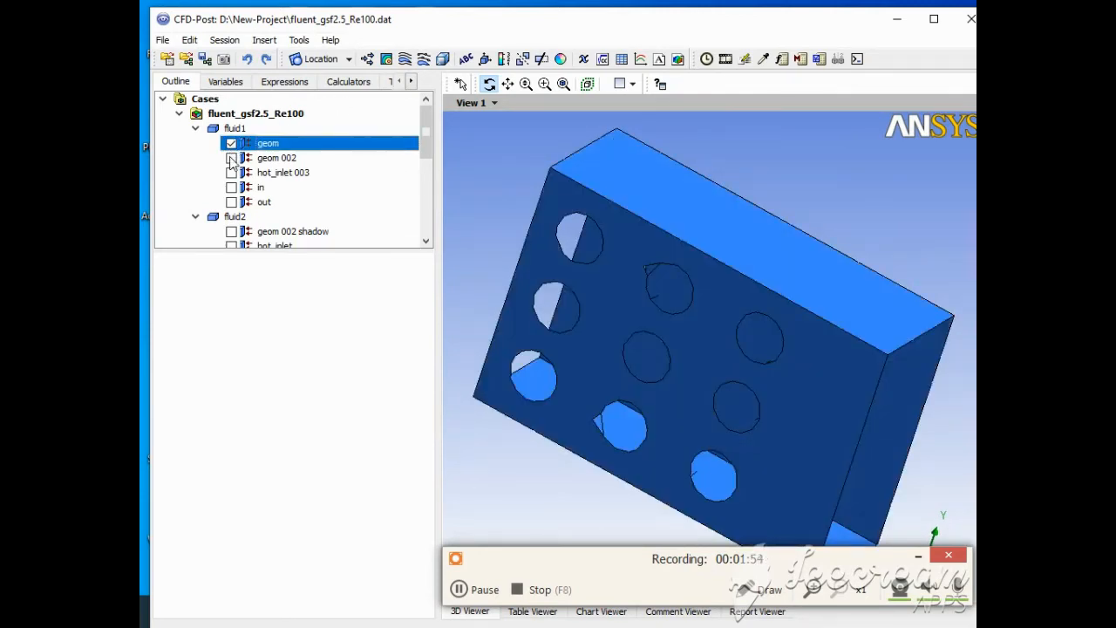
pyautogui.click(231, 158)
pyautogui.click(231, 173)
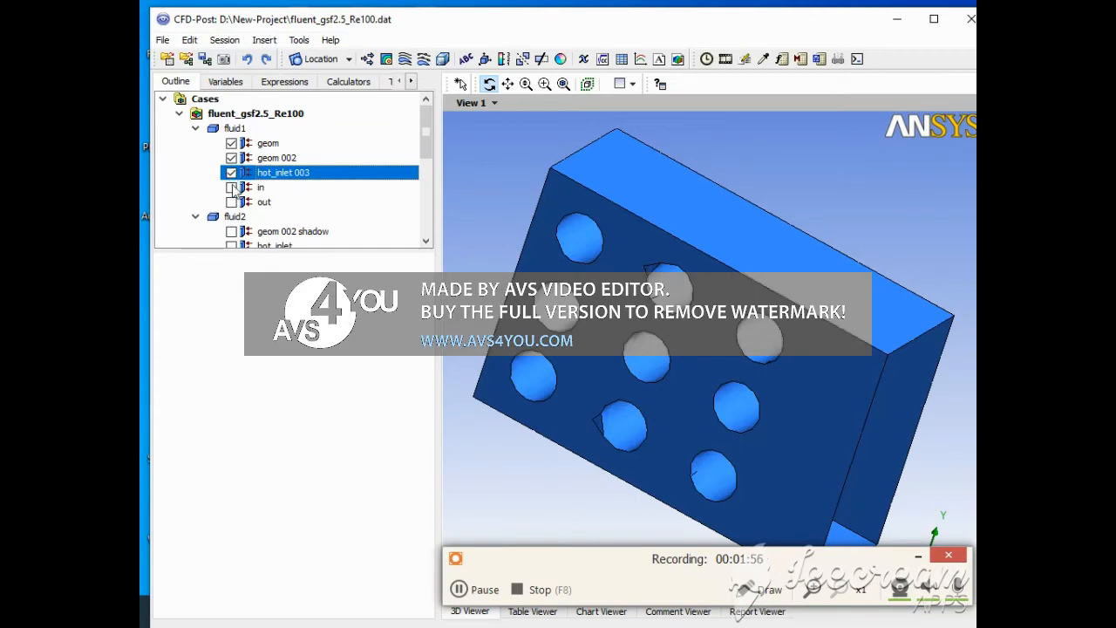
pyautogui.click(231, 188)
pyautogui.click(232, 202)
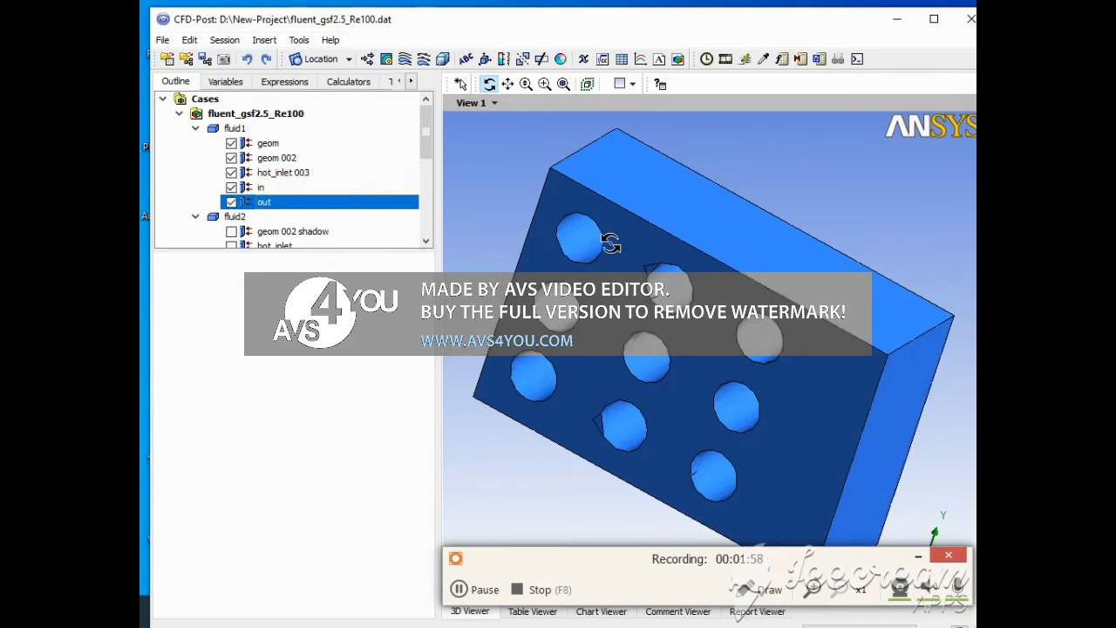
pyautogui.moveTo(611, 244)
pyautogui.mouseDown()
pyautogui.moveTo(525, 212)
pyautogui.moveTo(558, 232)
pyautogui.moveTo(610, 211)
pyautogui.moveTo(602, 232)
pyautogui.mouseUp()
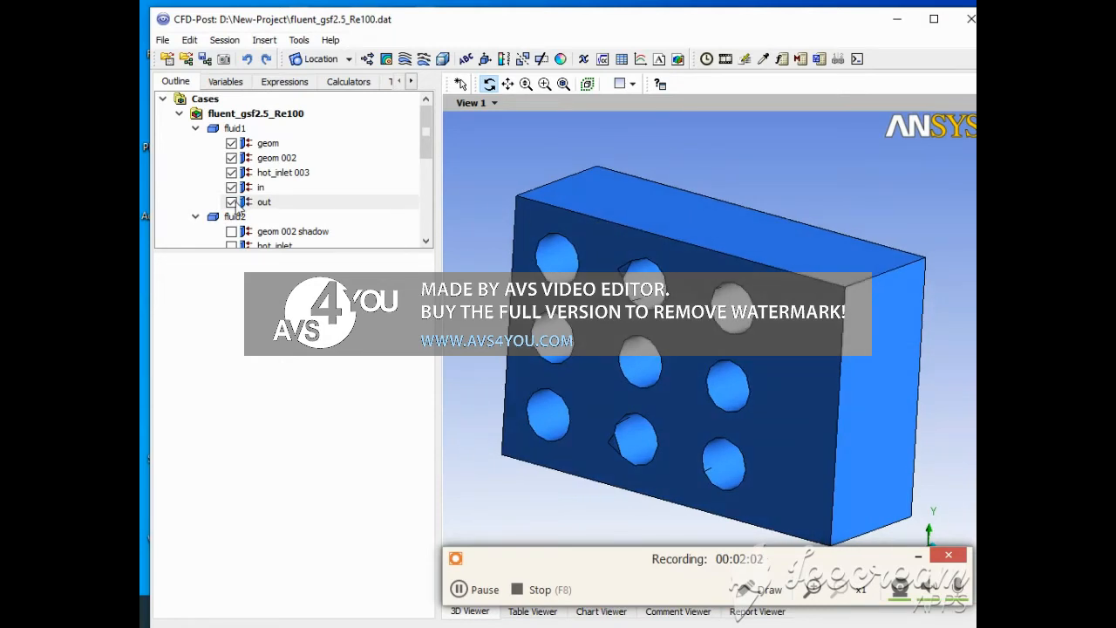
# Hide all five fluid1 boundaries so only the wireframe is displayed
pyautogui.click(231, 201)
pyautogui.click(231, 187)
pyautogui.click(231, 172)
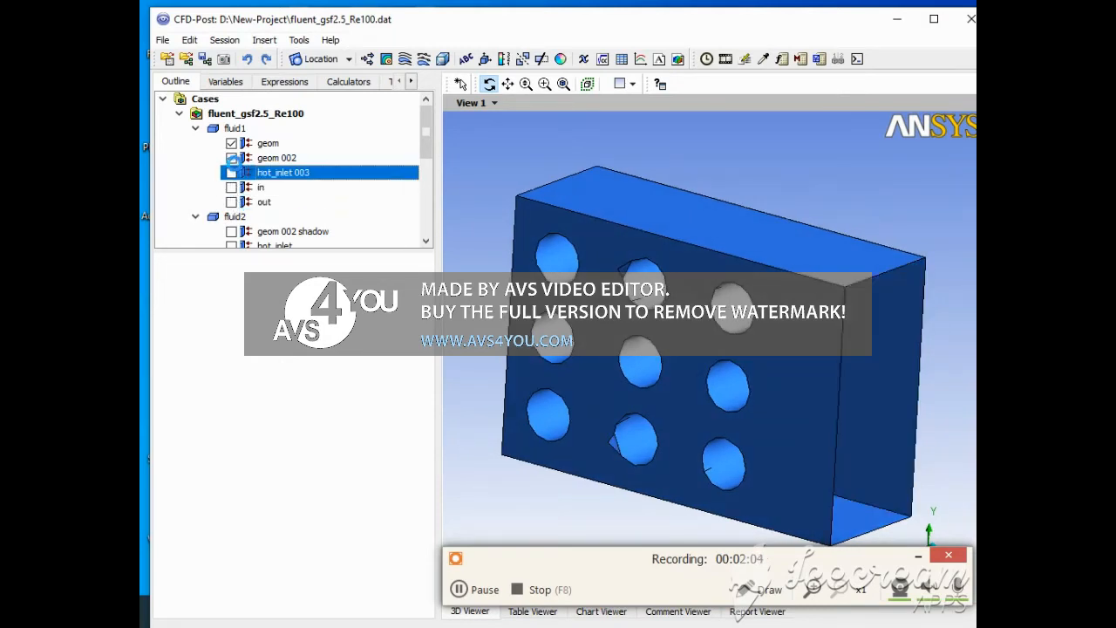
pyautogui.click(231, 158)
pyautogui.click(231, 143)
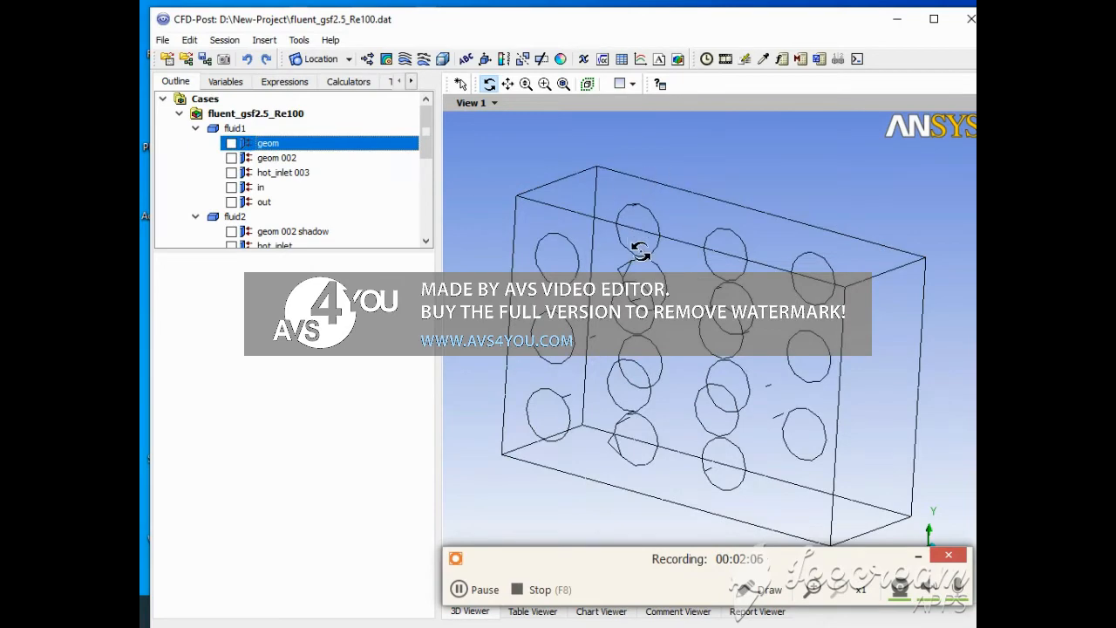
# Insert a plane location for all domains using the XY Plane method at Z = 0.0 m and display it
pyautogui.moveTo(642, 252); pyautogui.dragTo(665, 268)
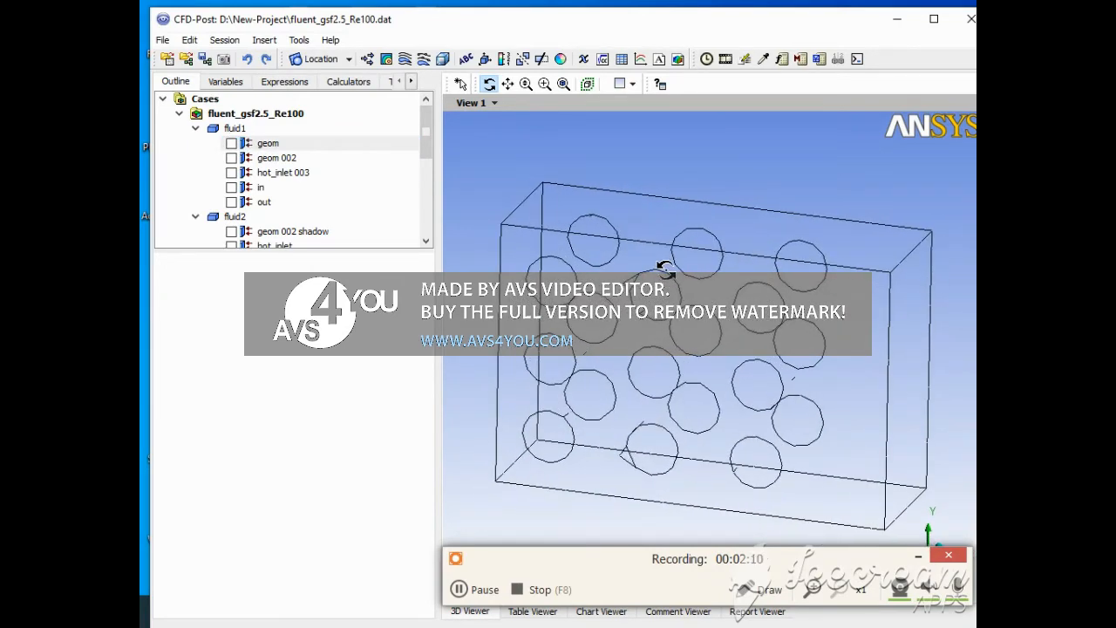
pyautogui.click(328, 58)
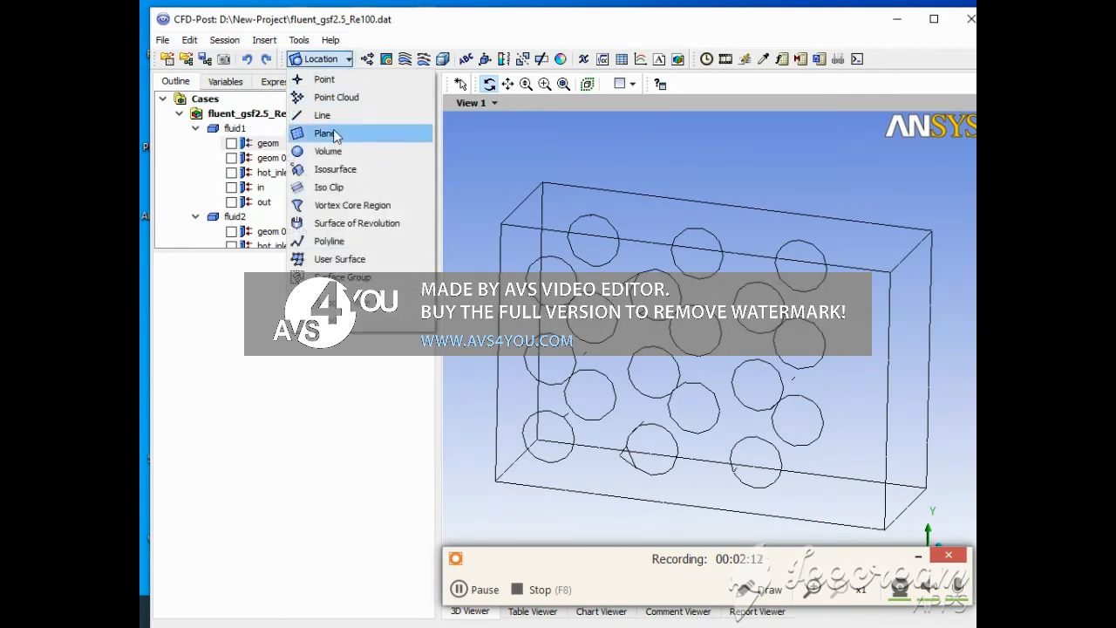
pyautogui.click(332, 133)
pyautogui.click(388, 202)
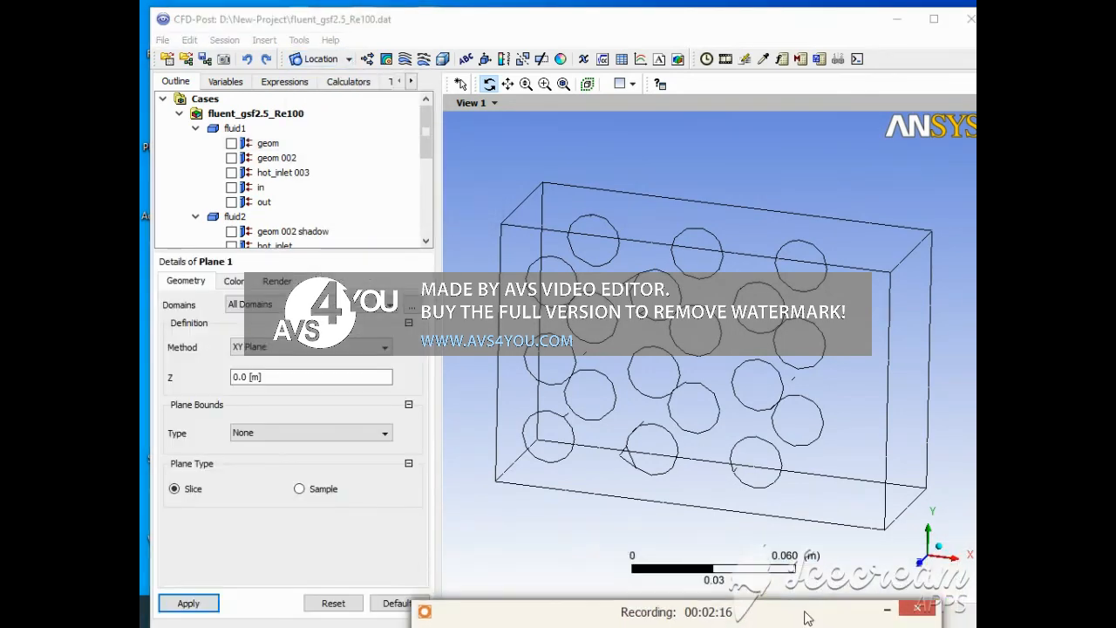
pyautogui.click(189, 603)
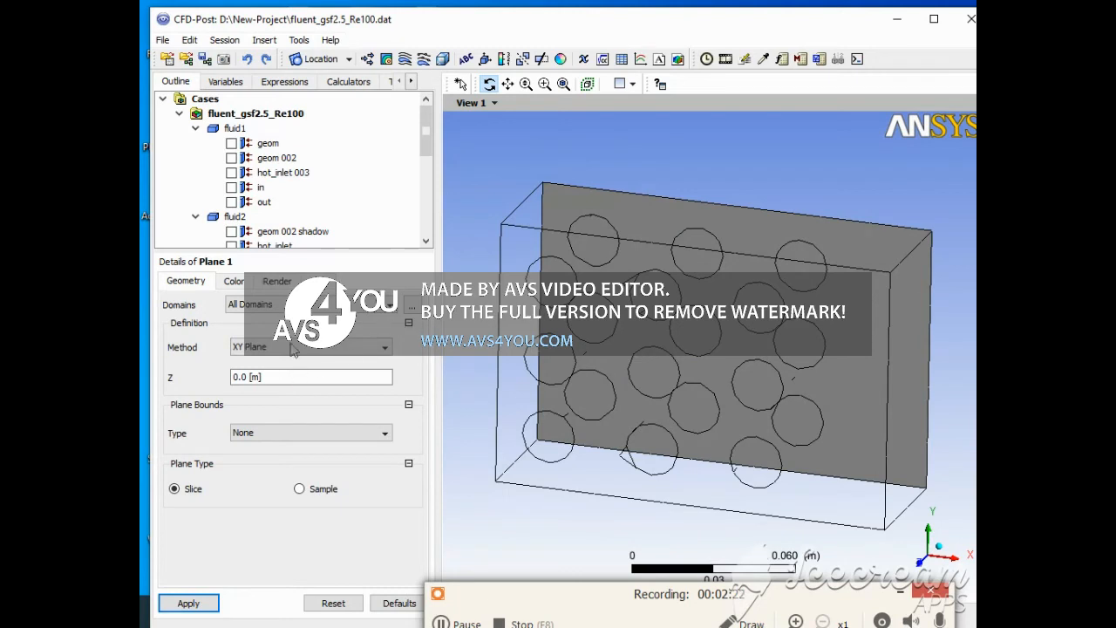
# Shift the XY plane to Z = 0.0254 m and apply the change
pyautogui.click(264, 377)
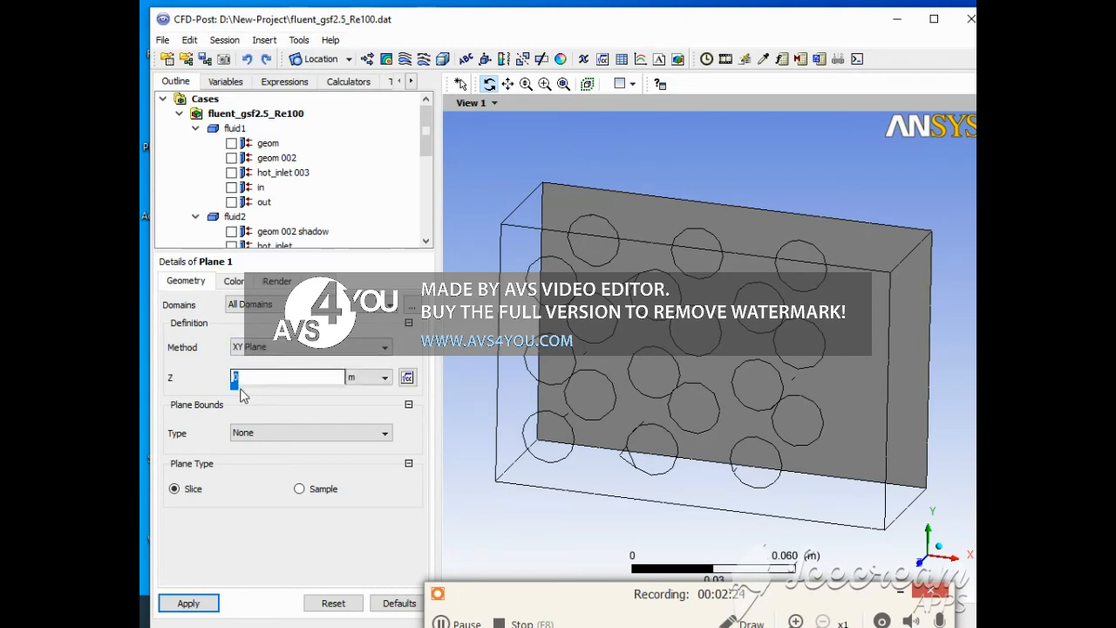
pyautogui.moveTo(240, 391); pyautogui.dragTo(355, 393)
pyautogui.moveTo(289, 396); pyautogui.dragTo(293, 402)
pyautogui.click(186, 601)
pyautogui.moveTo(715, 414); pyautogui.dragTo(752, 343)
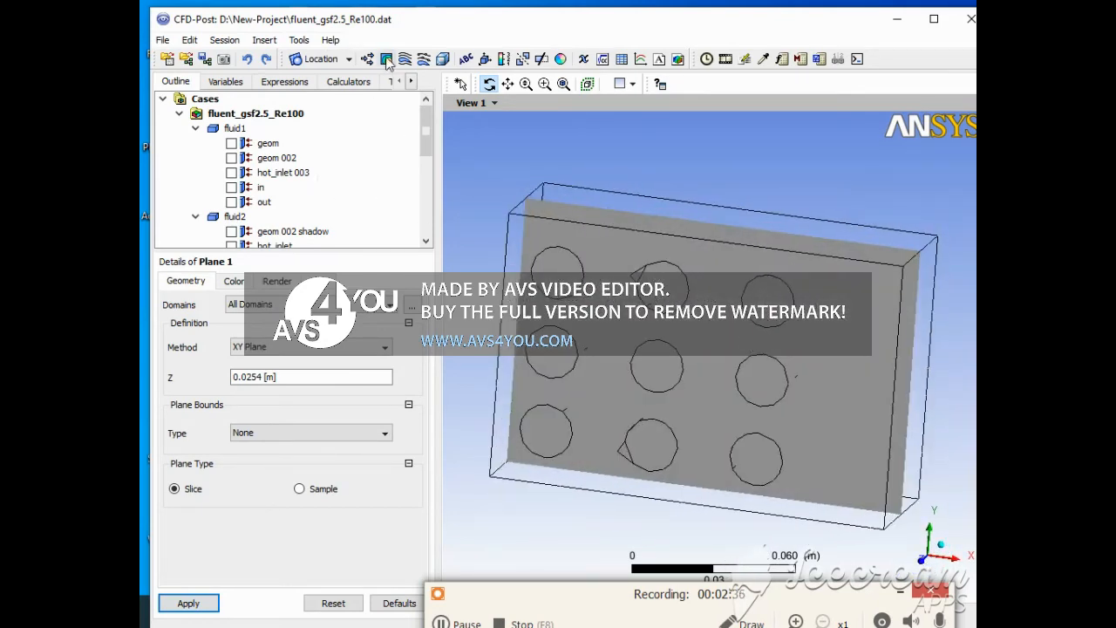
# Create a Pressure contour located on Plane 1 with the global range and plot it
pyautogui.click(386, 58)
pyautogui.click(428, 123)
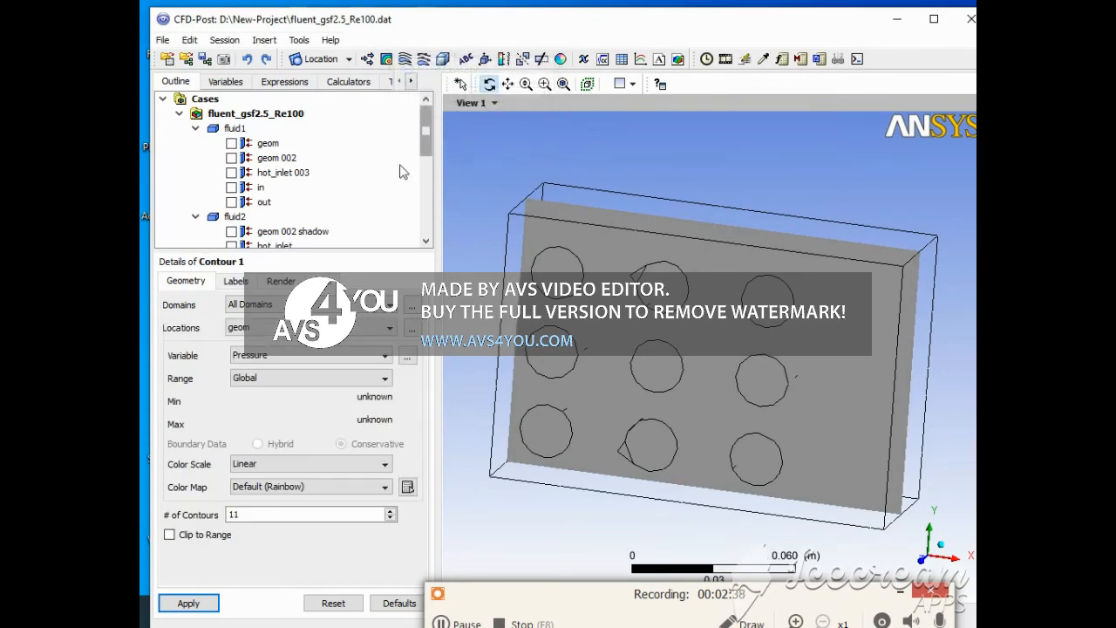
pyautogui.click(389, 327)
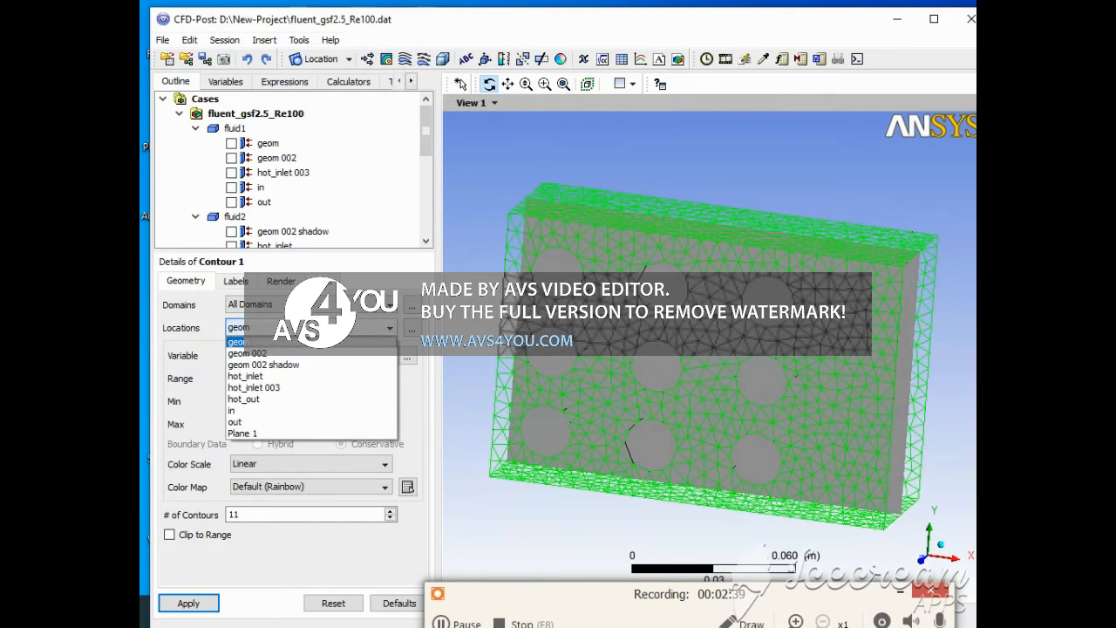
pyautogui.click(243, 432)
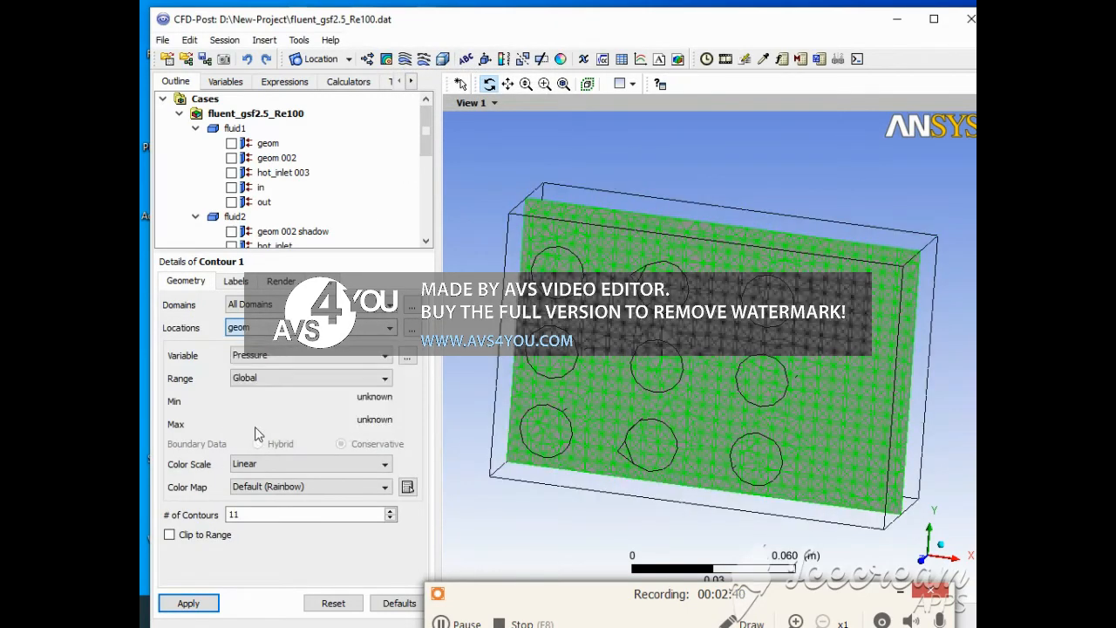
pyautogui.click(193, 604)
pyautogui.moveTo(654, 379); pyautogui.dragTo(710, 349)
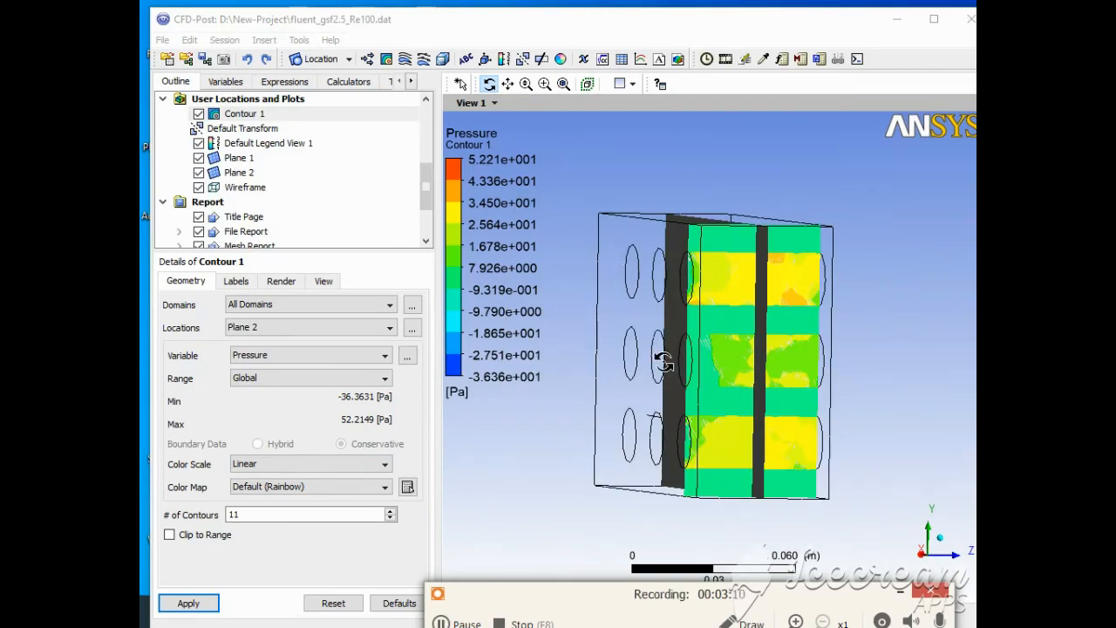
# Inspect the pressure contour on Plane 2, and insert a new line location with the default name
pyautogui.moveTo(709, 322); pyautogui.dragTo(605, 324)
pyautogui.moveTo(649, 364); pyautogui.dragTo(698, 336)
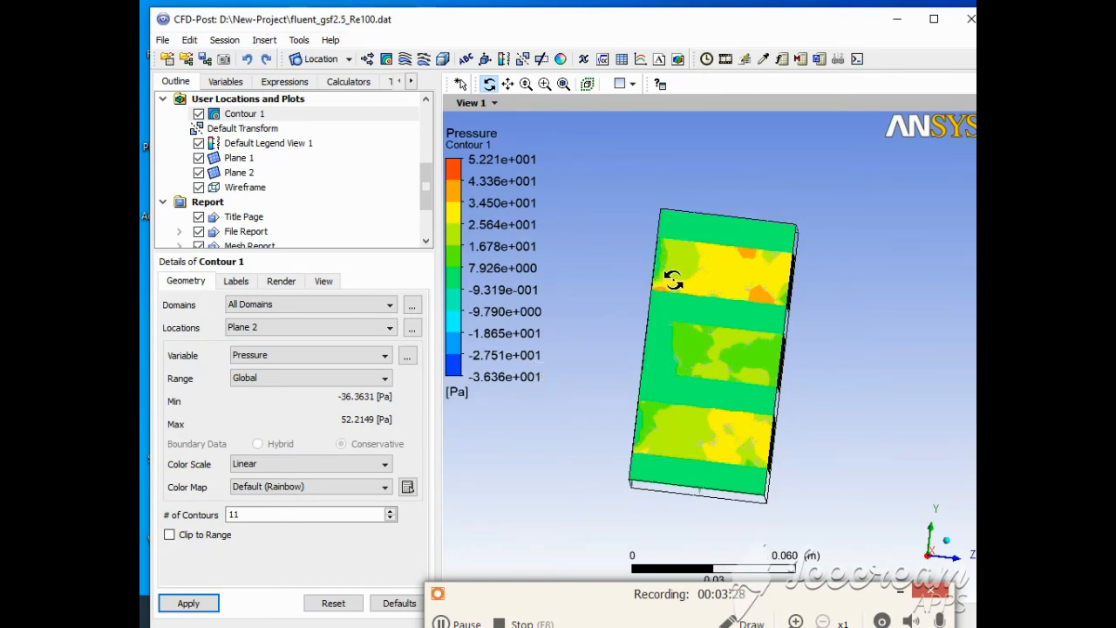
pyautogui.moveTo(710, 288); pyautogui.dragTo(724, 335)
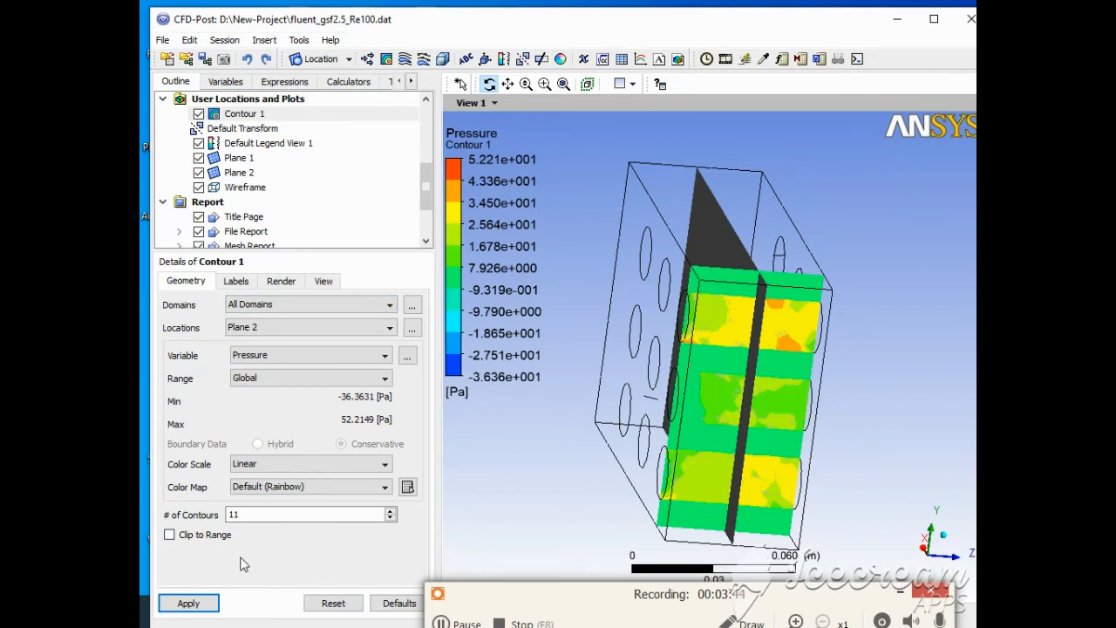
pyautogui.click(347, 60)
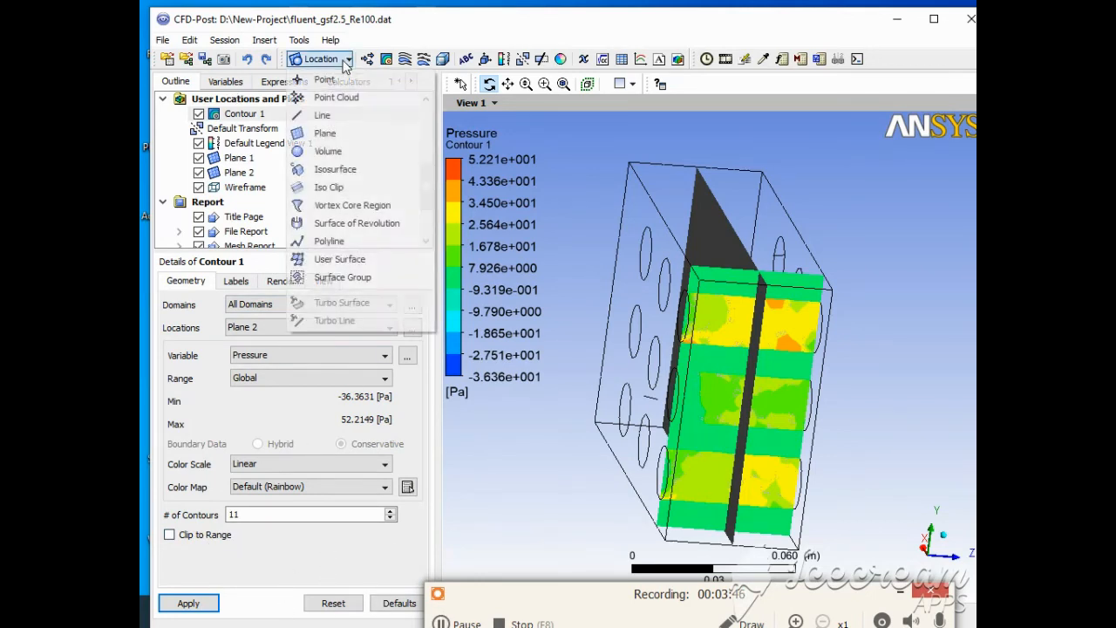
pyautogui.click(322, 115)
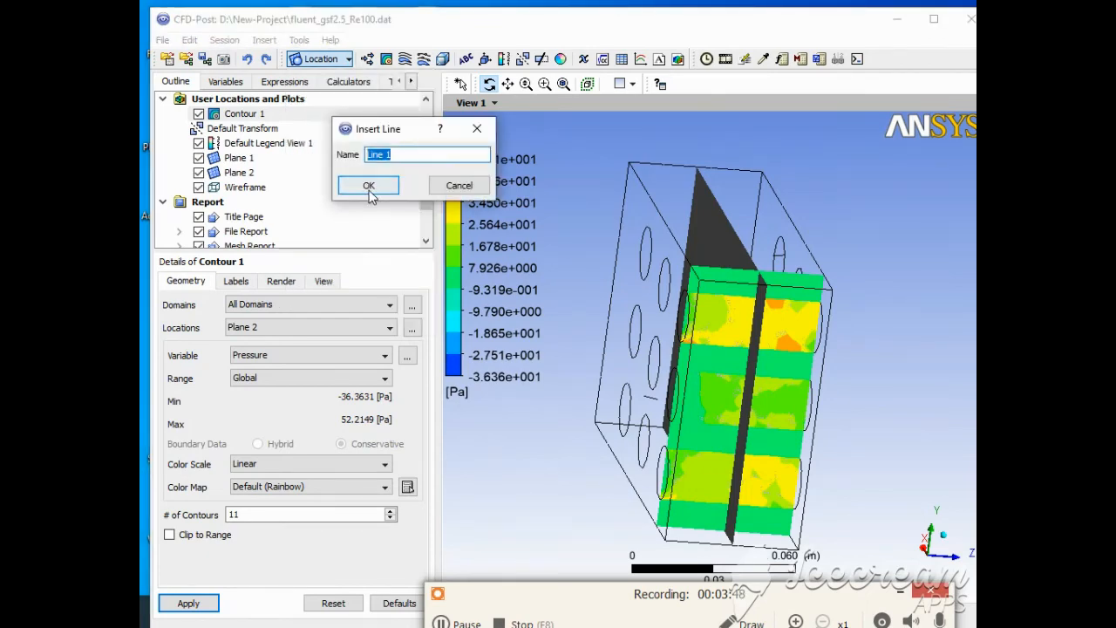
pyautogui.click(370, 185)
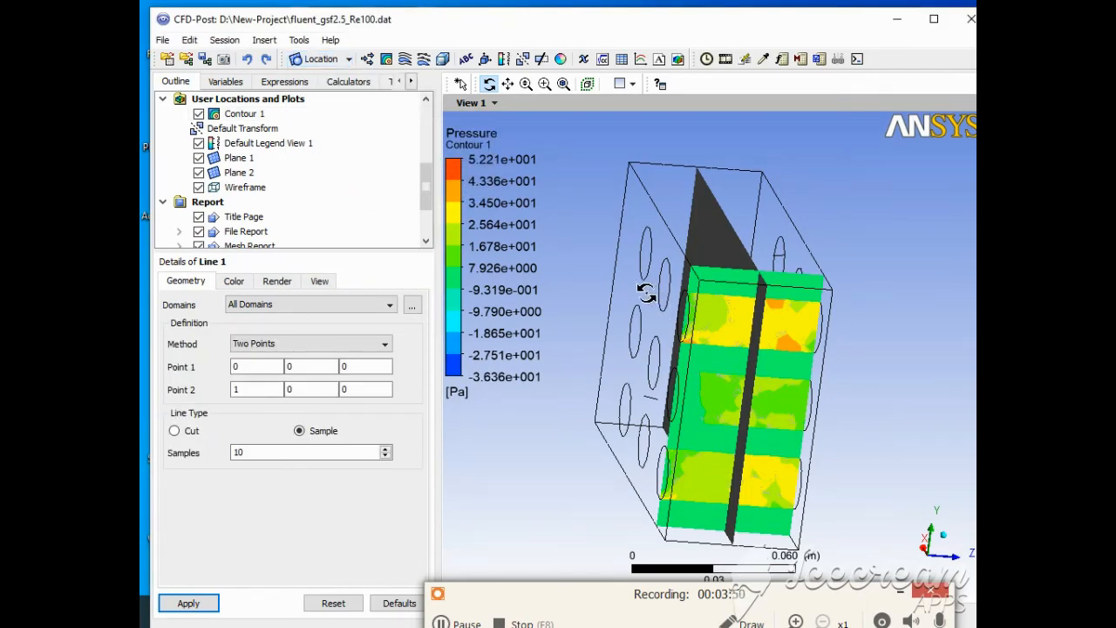
# Define the line by two points from (0, 0, 0) to (0, 0, 0.05), apply it and check its position in the model
pyautogui.moveTo(650, 293); pyautogui.dragTo(597, 303)
pyautogui.click(247, 389)
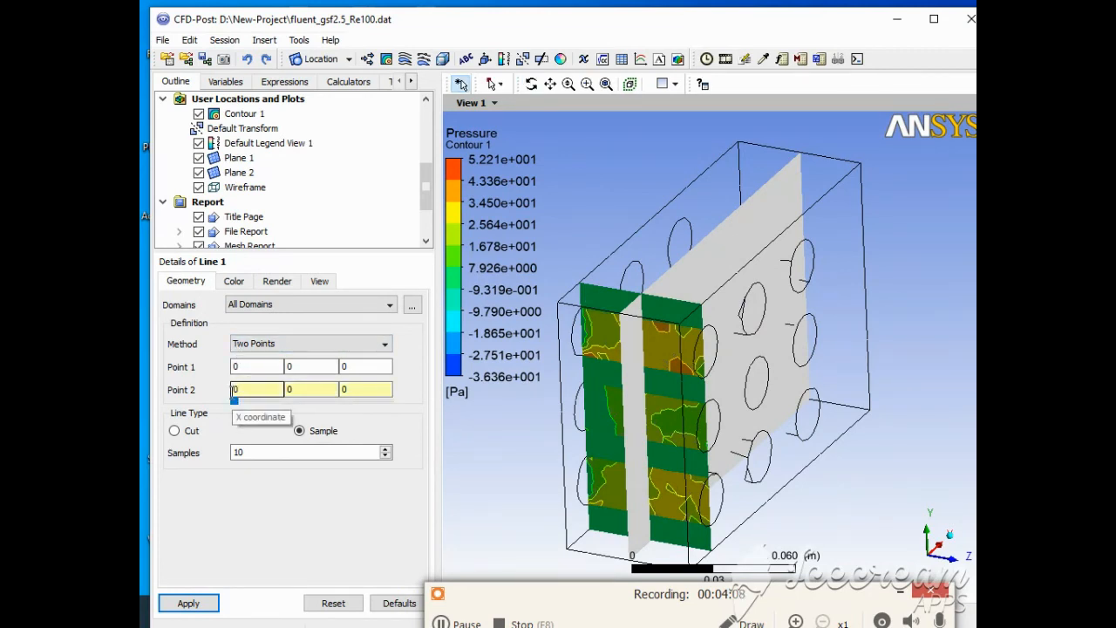
pyautogui.click(360, 389)
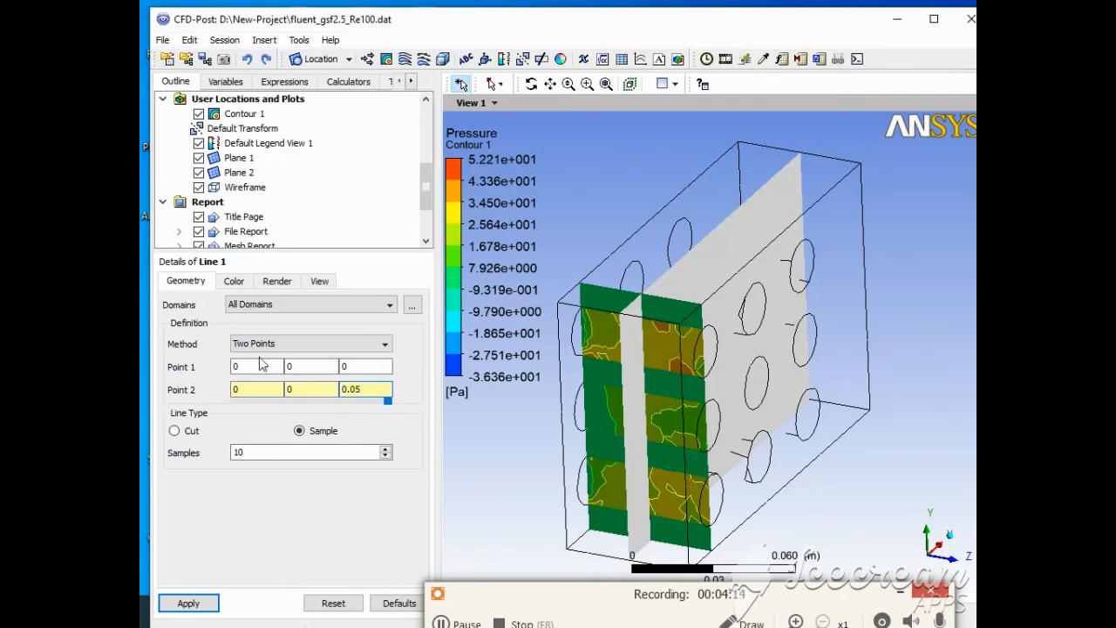
pyautogui.click(194, 601)
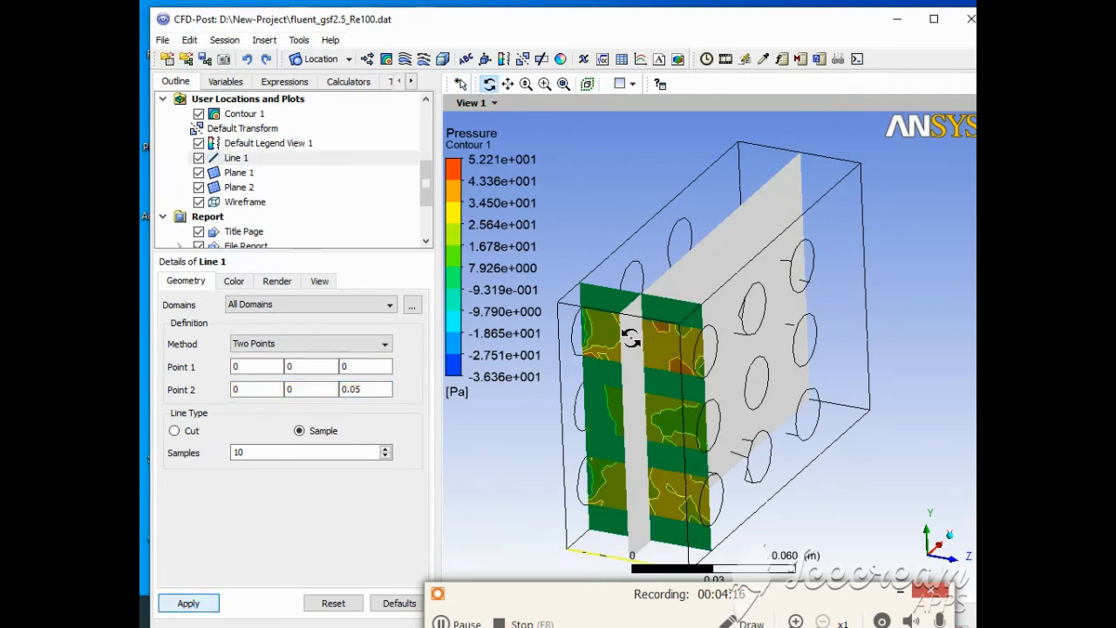
pyautogui.moveTo(653, 329)
pyautogui.mouseDown()
pyautogui.moveTo(668, 326)
pyautogui.moveTo(663, 309)
pyautogui.moveTo(656, 315)
pyautogui.mouseUp()
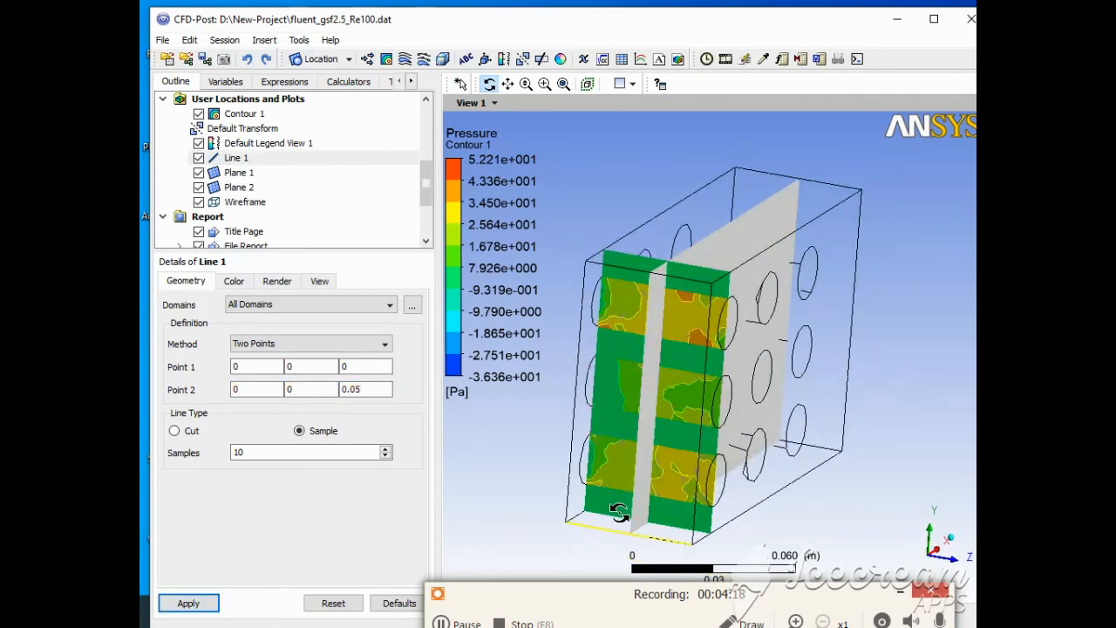
pyautogui.moveTo(598, 518); pyautogui.dragTo(605, 492)
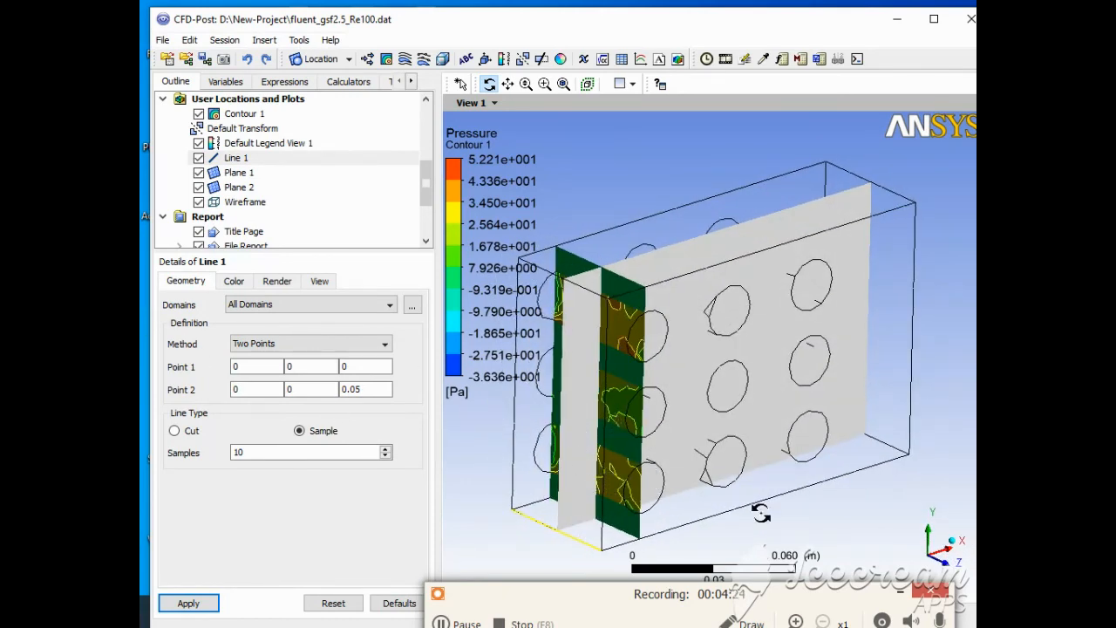
# Set the Y coordinate of both end points of Line 1 to 0.005 and apply the change
pyautogui.click(291, 389)
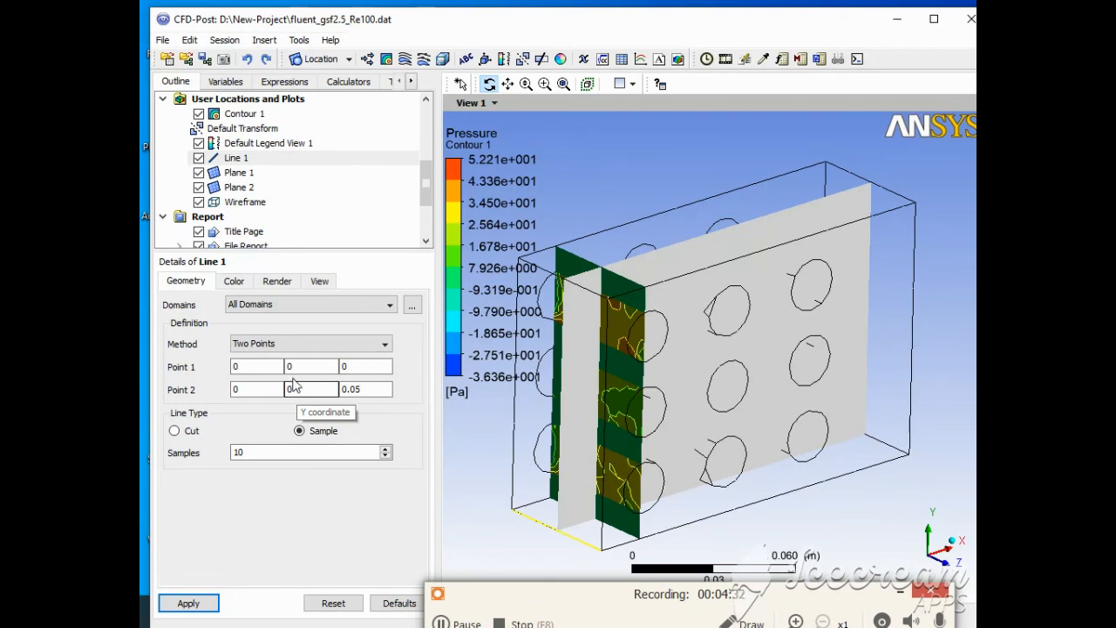
pyautogui.click(296, 367)
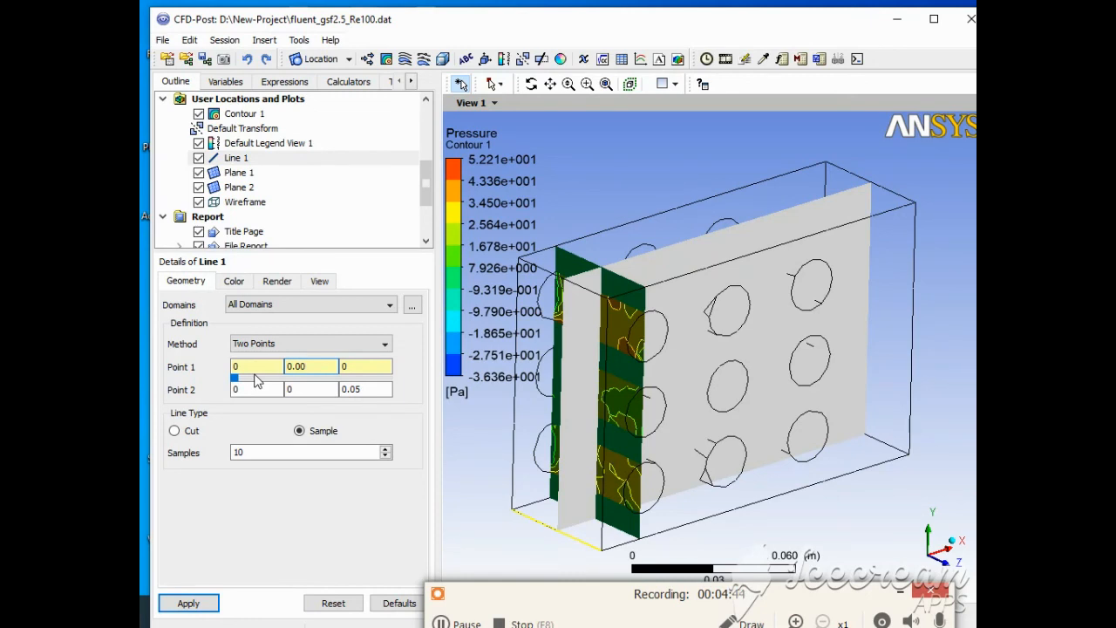
pyautogui.click(299, 390)
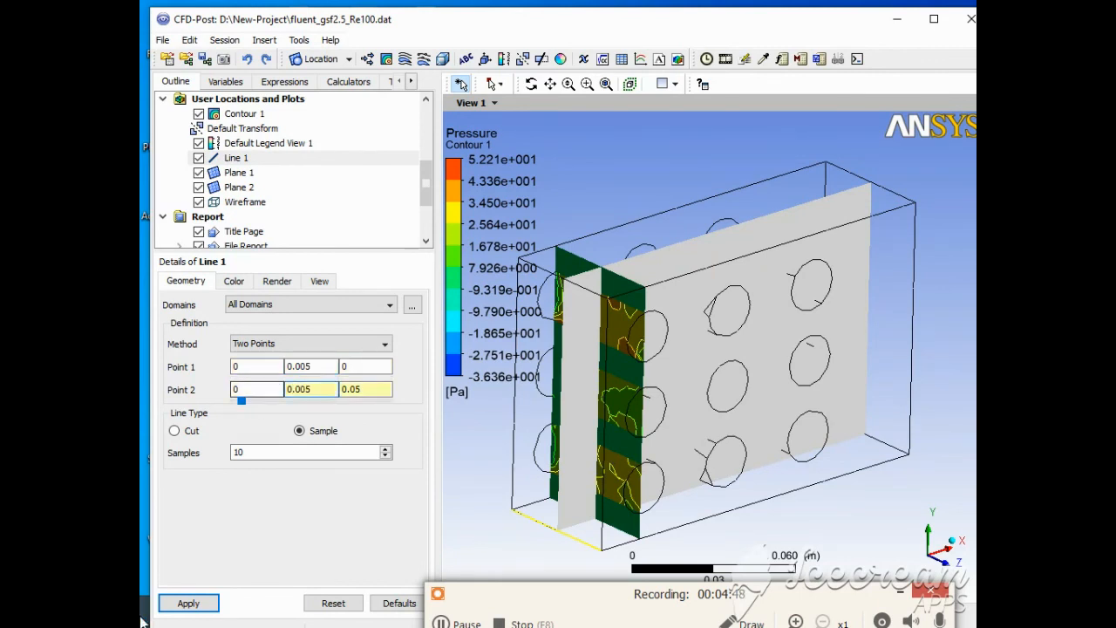
pyautogui.click(183, 602)
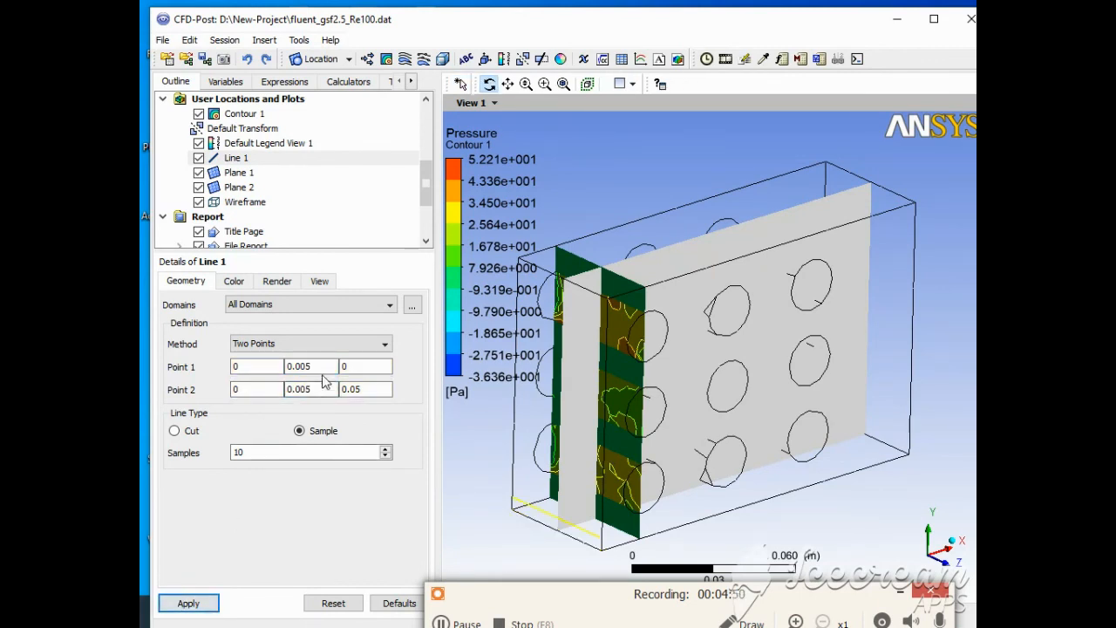
# Set the Y coordinate of Line 1's Point 1 to 0.01 and start editing Point 2's Y coordinate
pyautogui.click(319, 366)
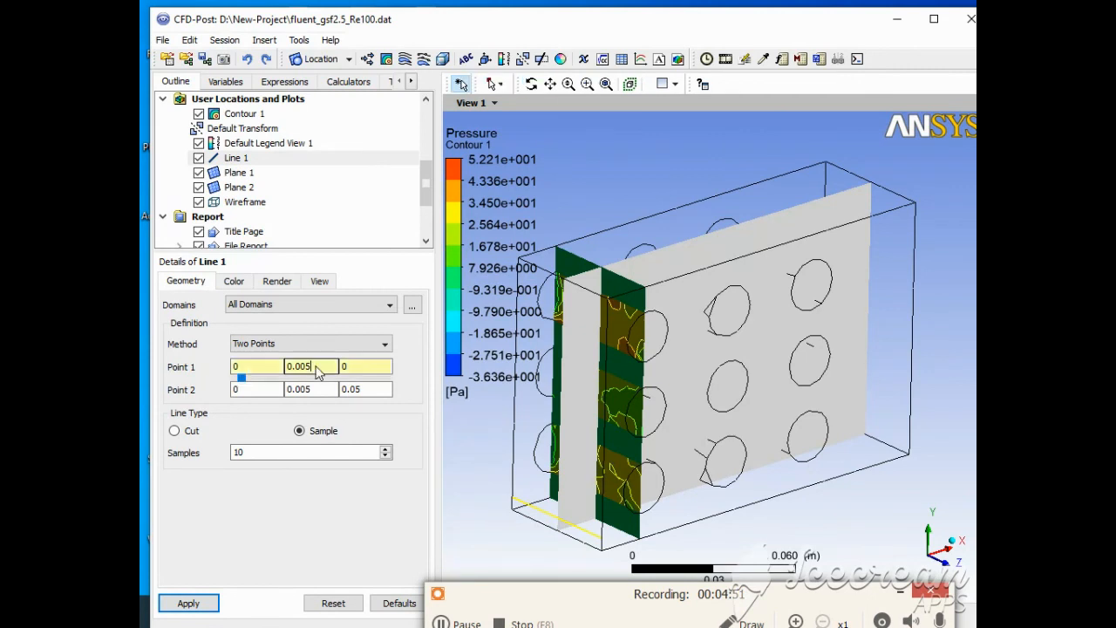
pyautogui.click(312, 393)
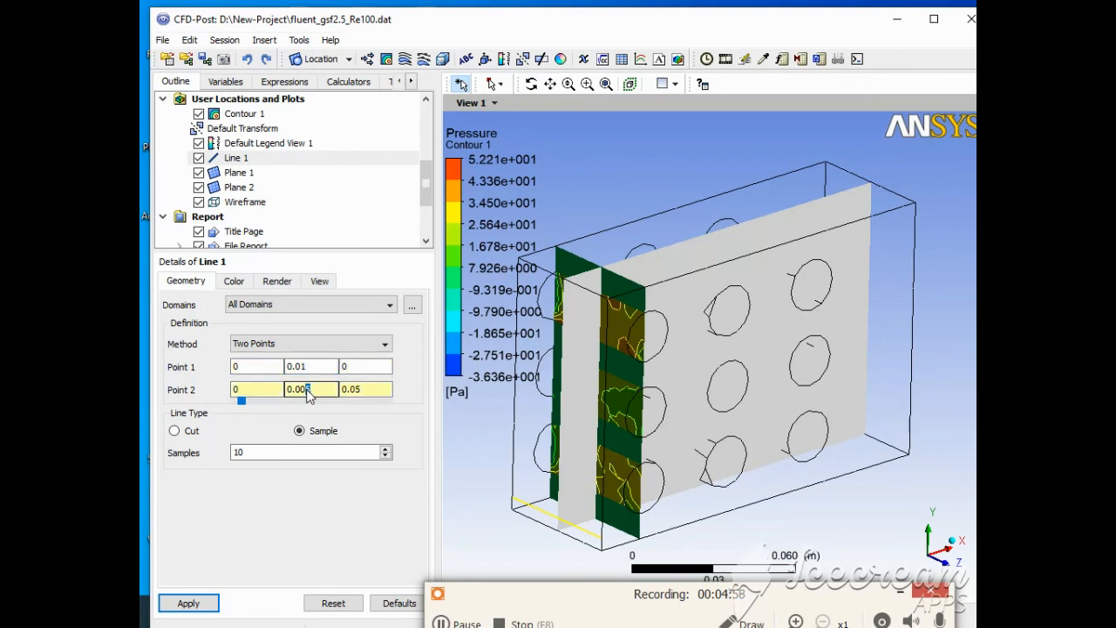